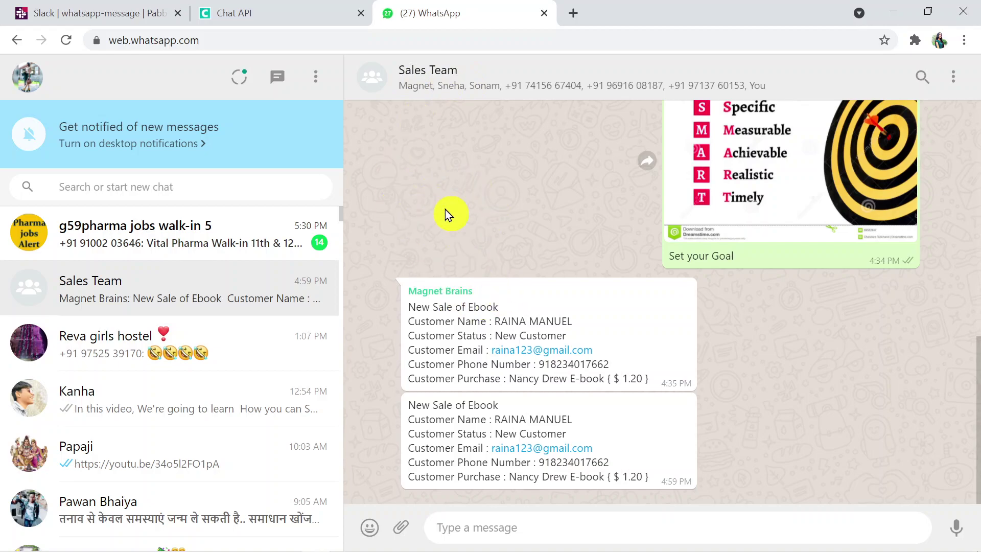
# Send the 'download' GOAL image to the Sales Team group captioned 'Set your Goal'
pyautogui.click(118, 13)
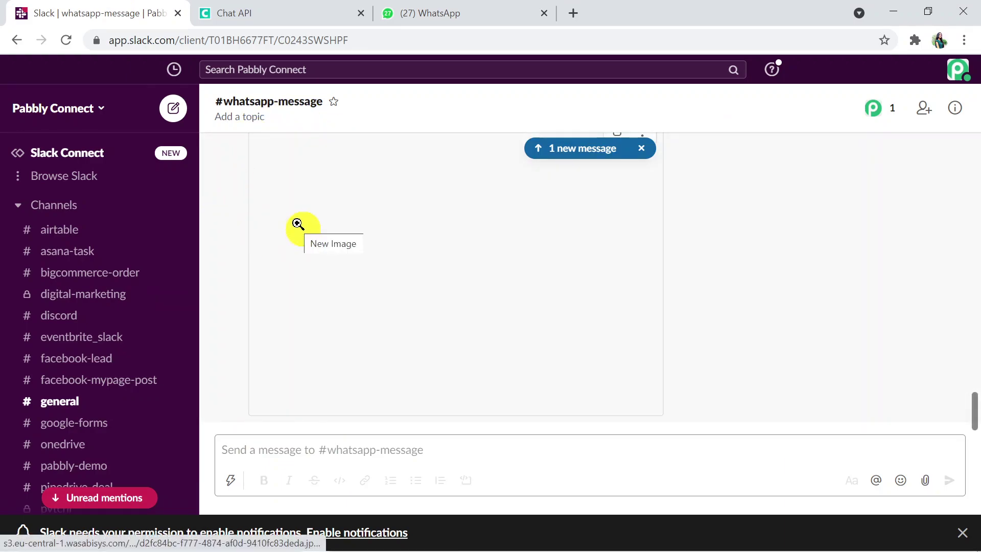
pyautogui.click(455, 11)
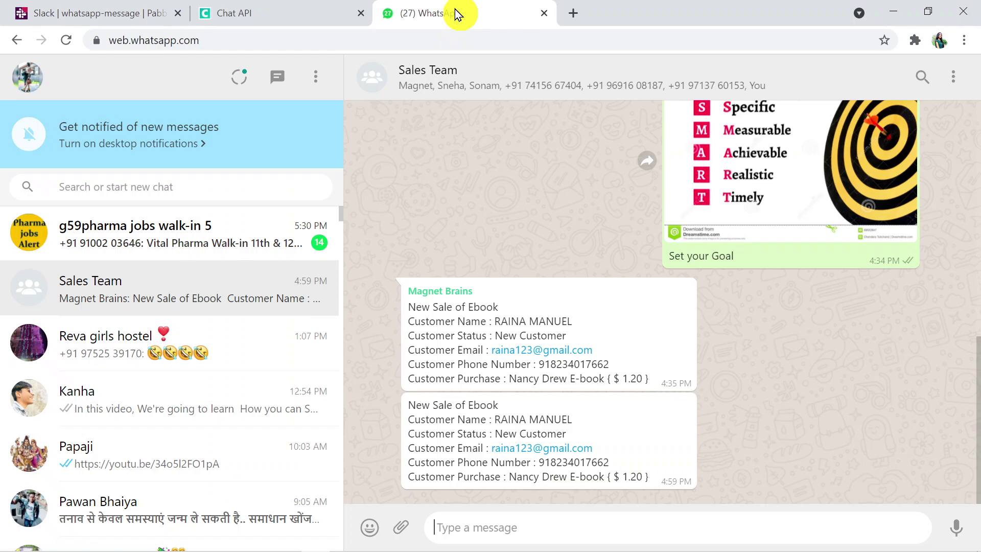
pyautogui.click(401, 527)
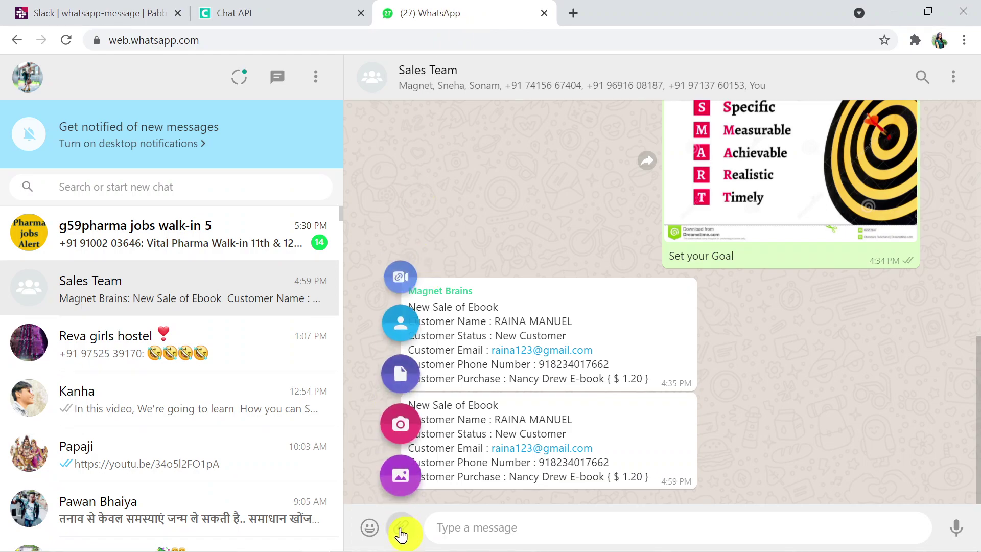
pyautogui.click(401, 485)
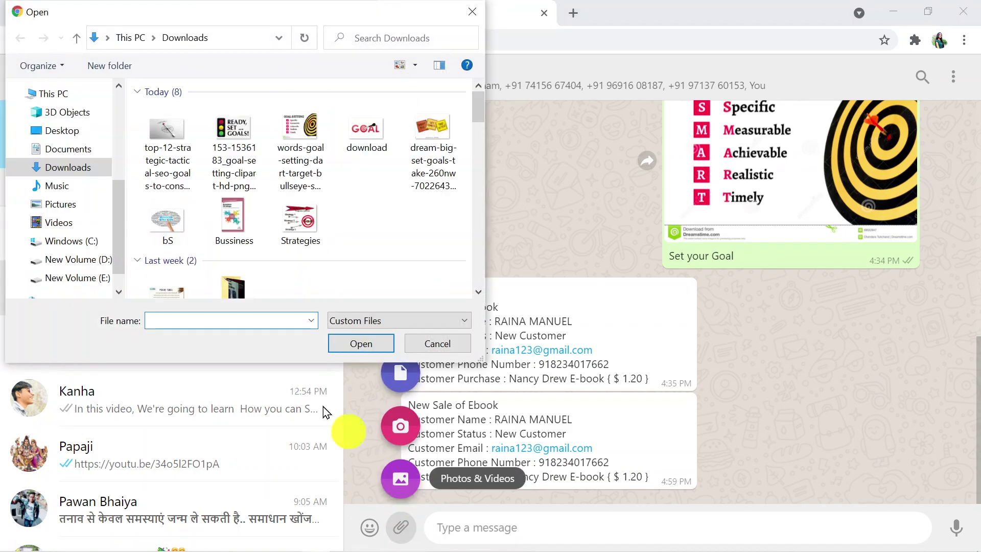
pyautogui.click(375, 142)
pyautogui.click(360, 341)
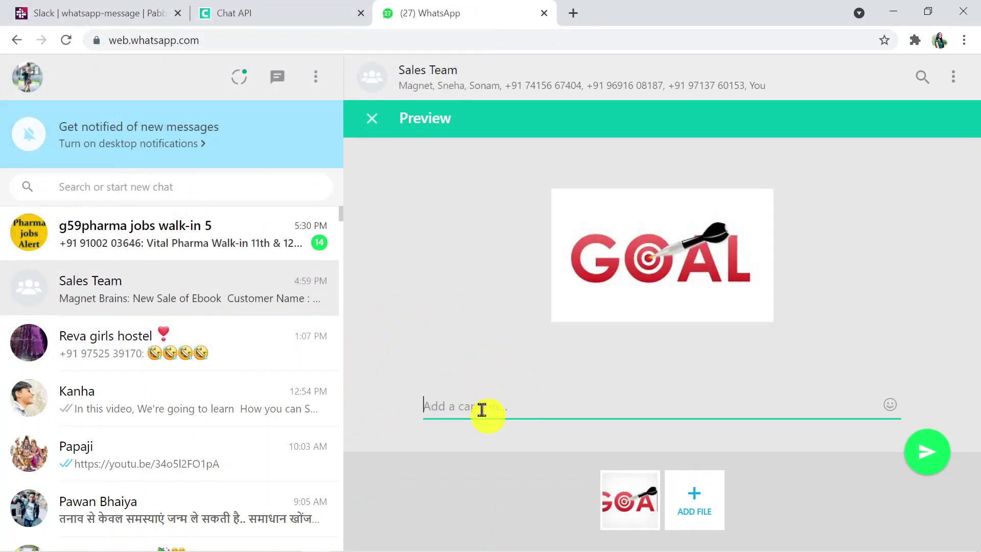
pyautogui.write('Set your Goal')
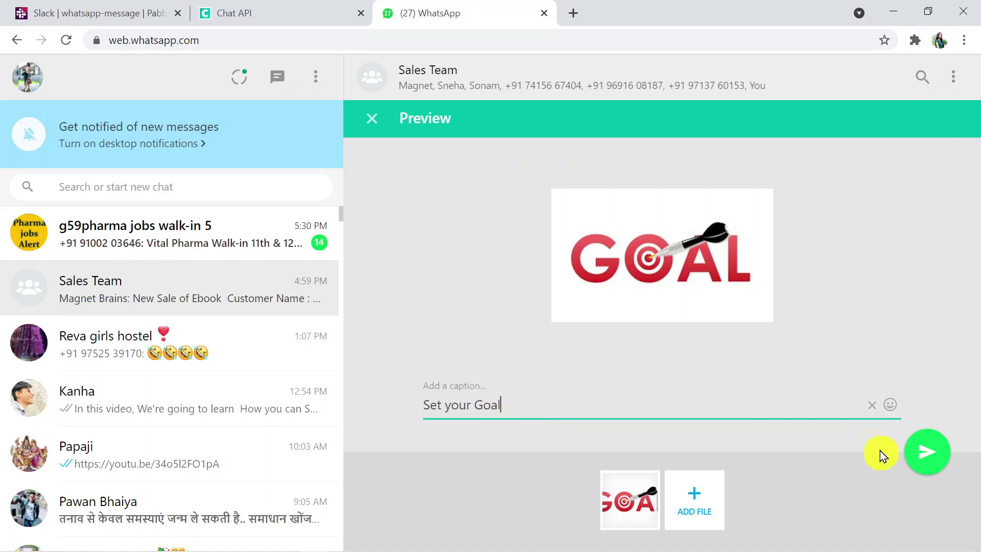
pyautogui.click(946, 454)
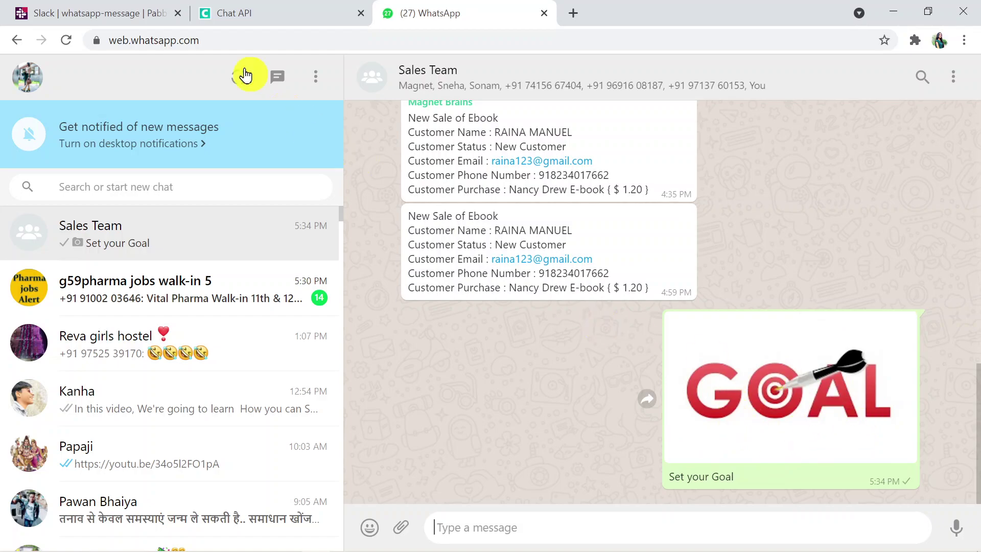
# Confirm the image in Slack's #whatsapp-message channel, then bring up the Chat API instance page
pyautogui.click(117, 8)
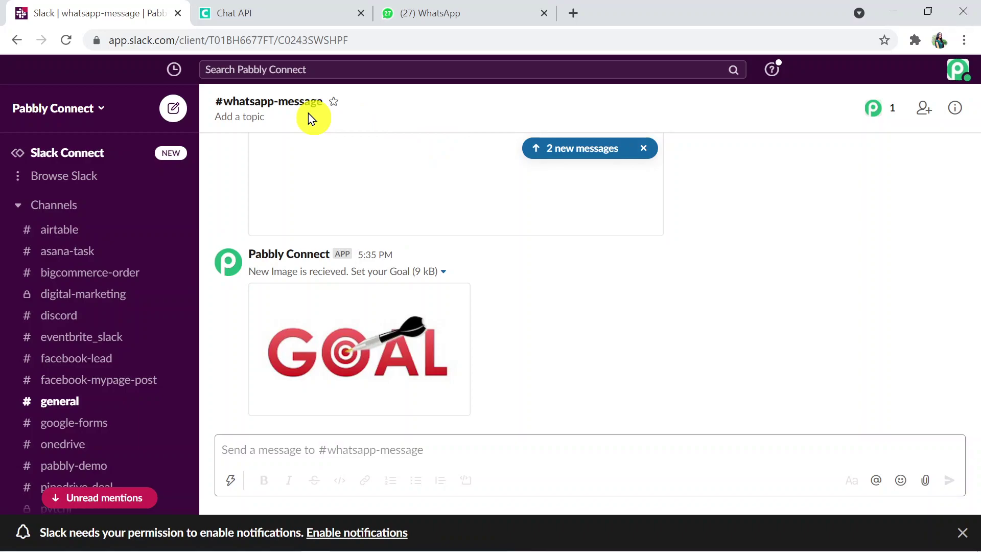
pyautogui.click(299, 14)
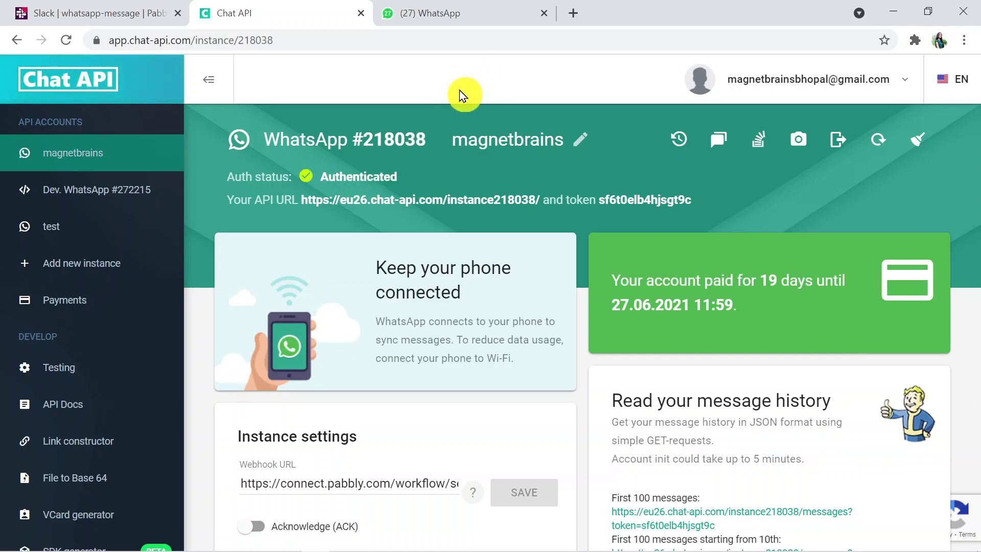
# Load pabbly.com in a new browser tab
pyautogui.click(573, 13)
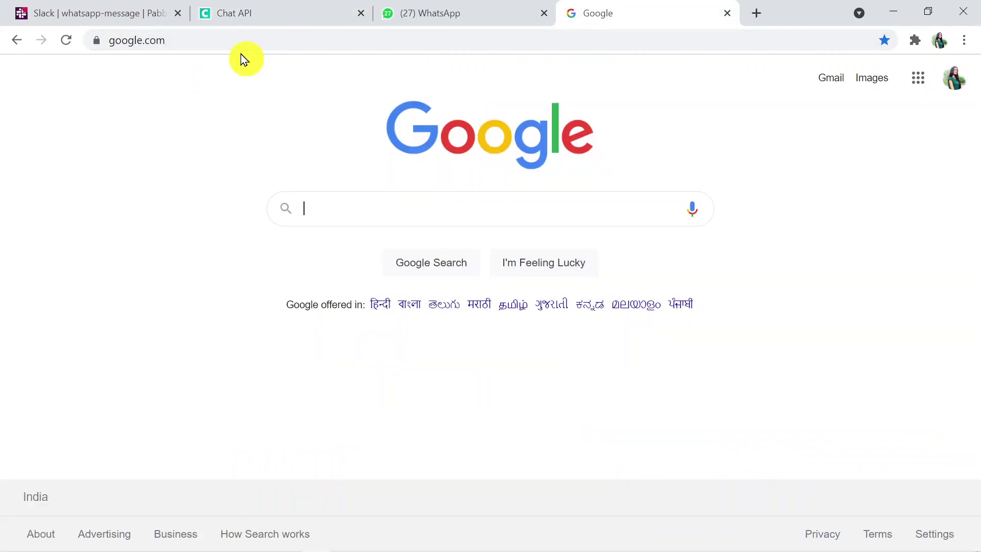
pyautogui.click(240, 41)
pyautogui.write('pabbly')
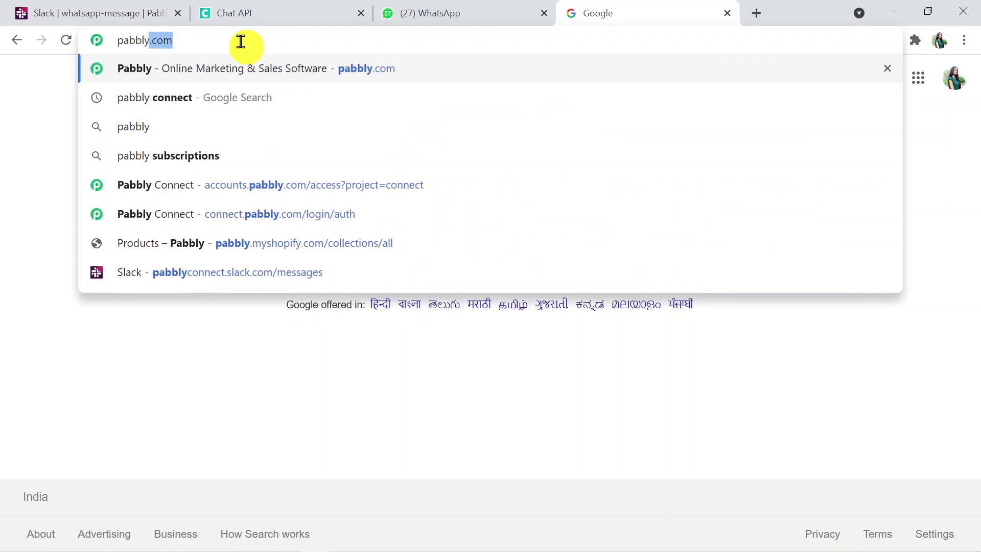
pyautogui.press('BackSpace')
pyautogui.write('/')
pyautogui.press('BackSpace')
pyautogui.write('.c')
pyautogui.press('BackSpace')
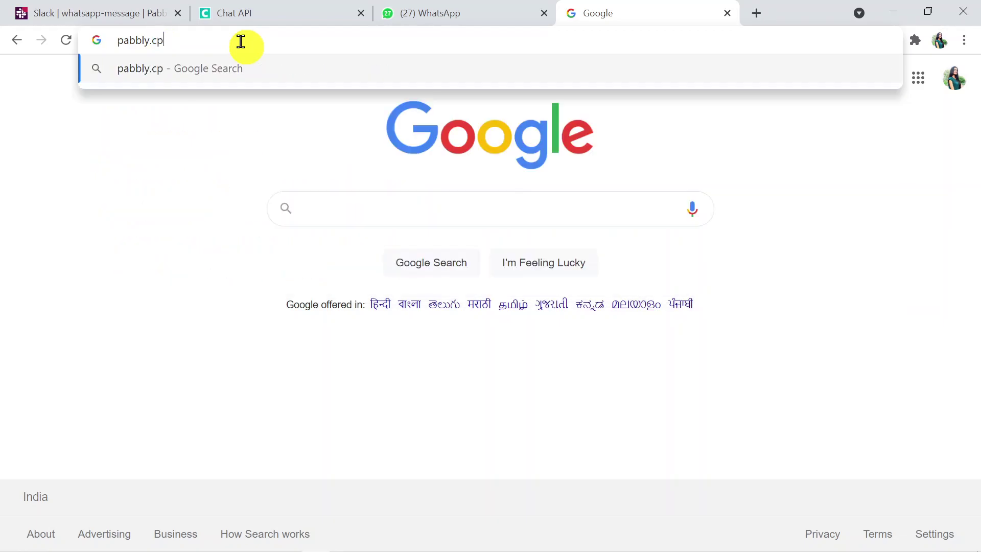
pyautogui.write('om')
pyautogui.press('Return')
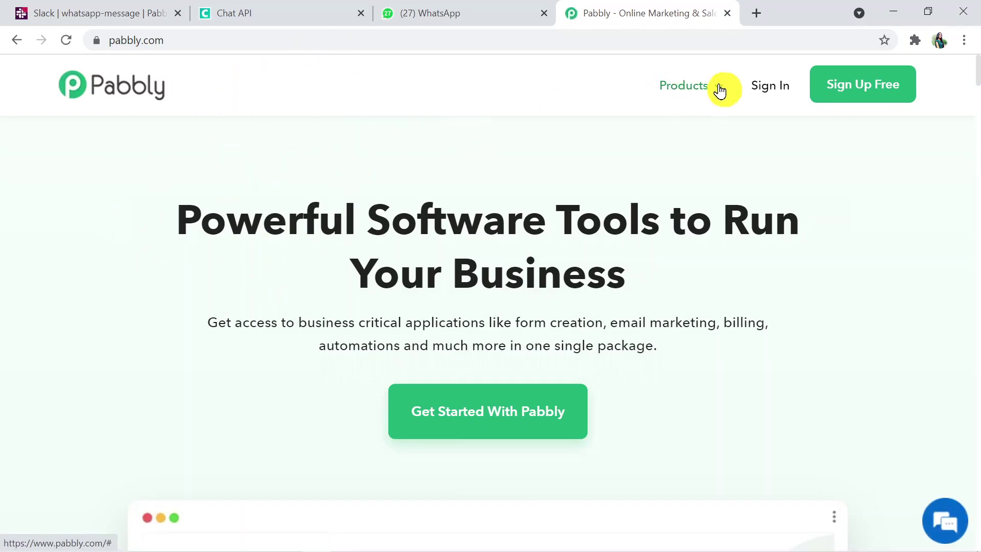
# Go to the Pabbly Connect product page and sign in
pyautogui.moveTo(705, 84)
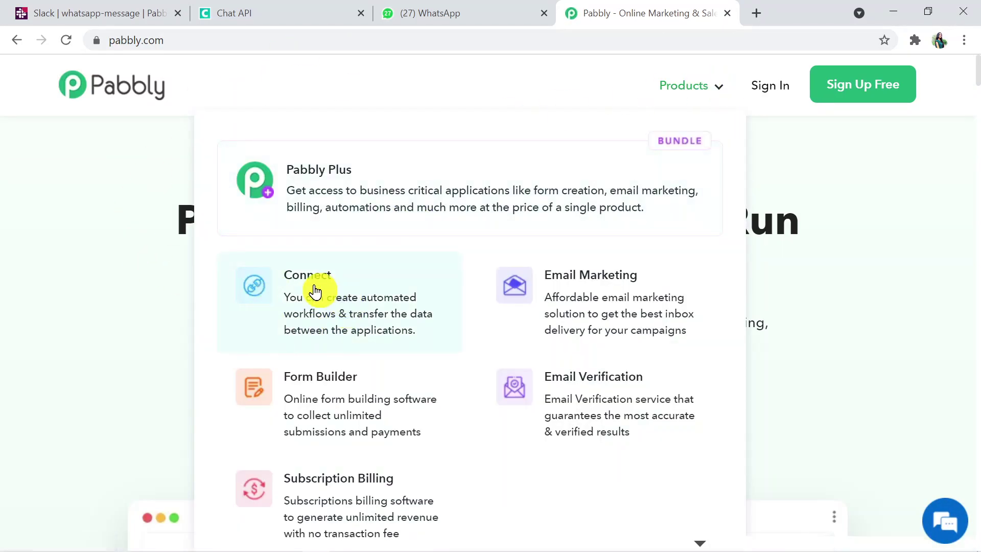
pyautogui.click(315, 292)
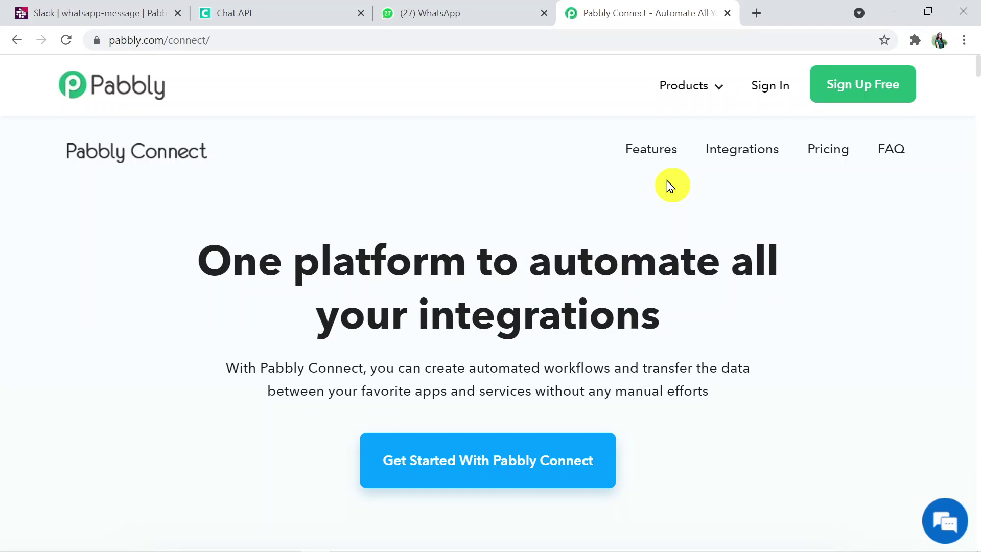
pyautogui.click(787, 87)
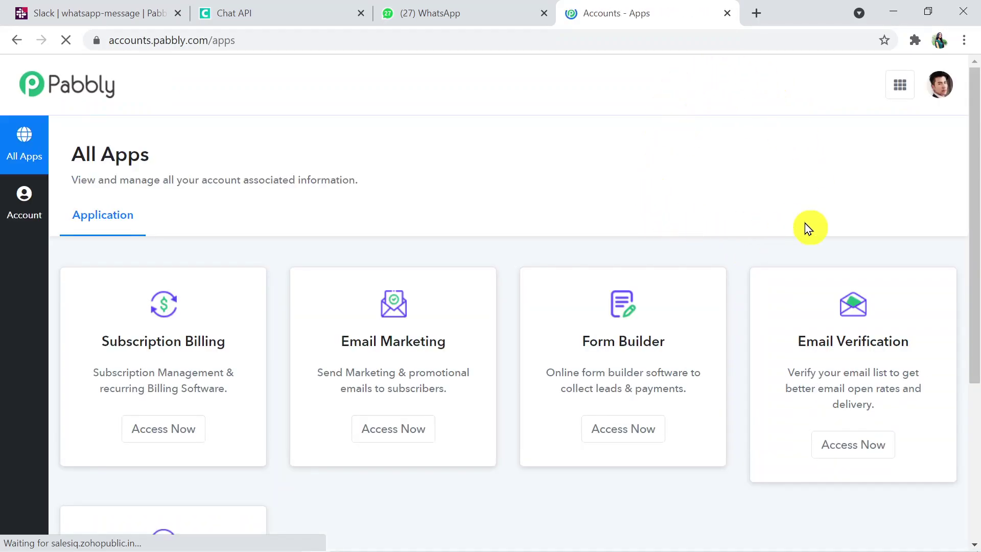
# Scroll down the All Apps page and launch the Connect app
pyautogui.moveTo(971, 197); pyautogui.dragTo(978, 287)
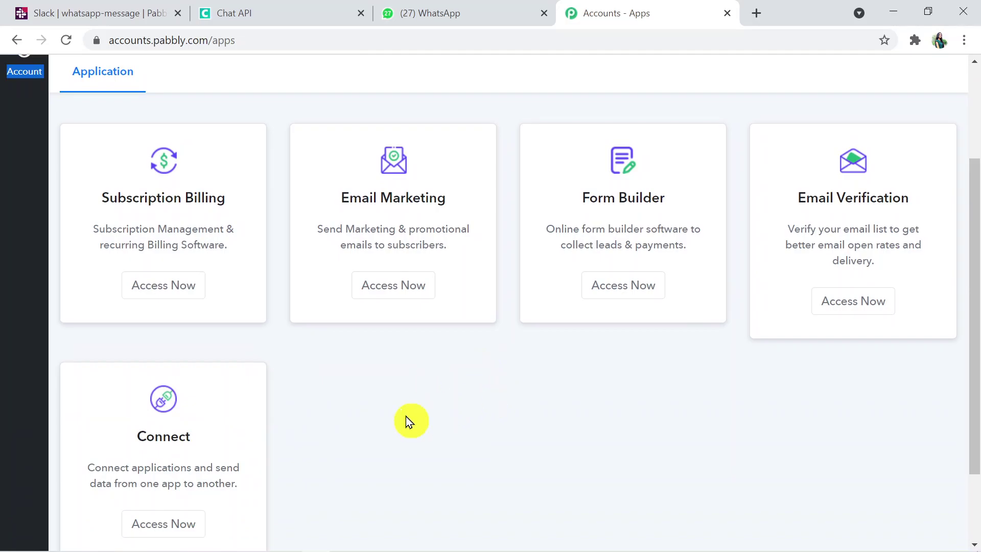
pyautogui.moveTo(971, 355); pyautogui.dragTo(977, 416)
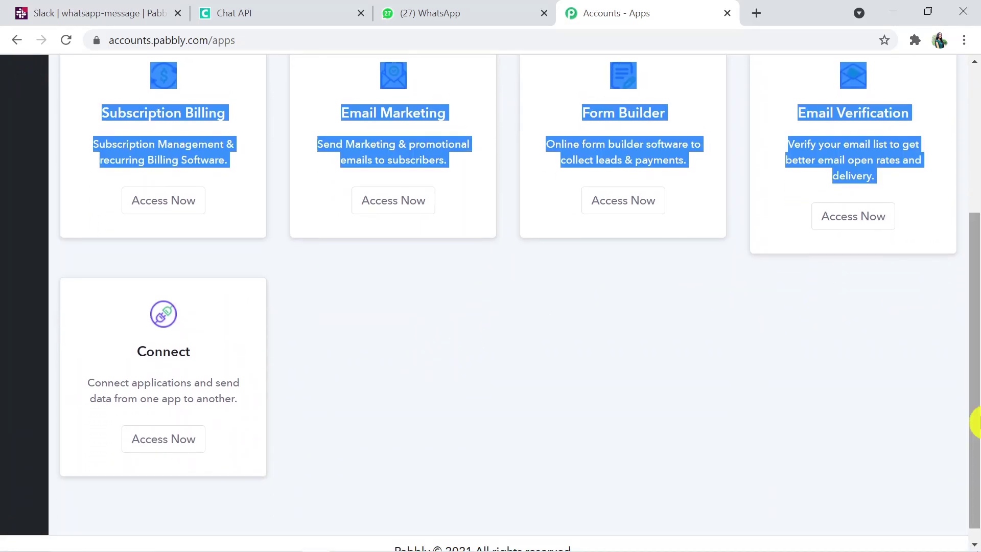
pyautogui.click(172, 447)
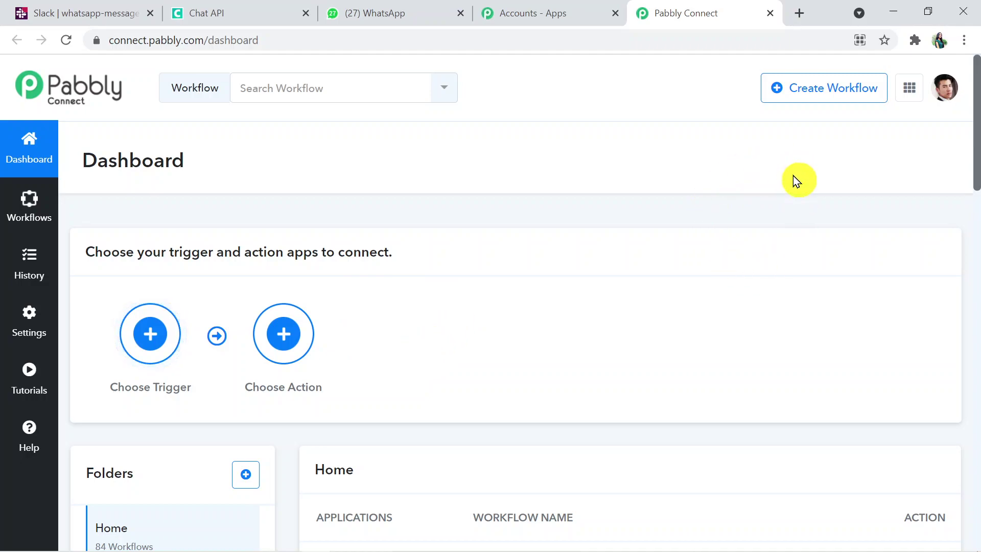
# Create a new workflow named 'WhatsApp to Slack'
pyautogui.click(827, 101)
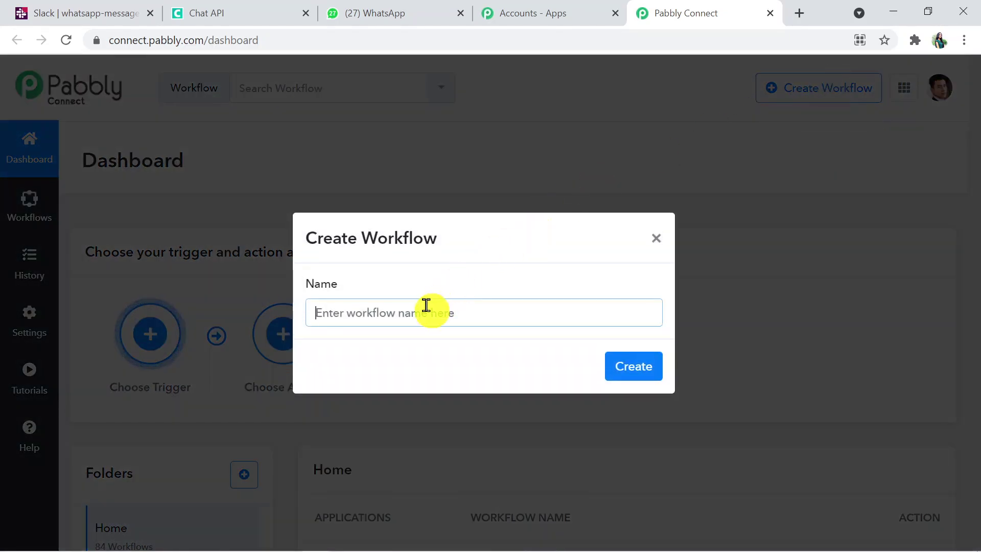
pyautogui.write('WhatsApp t')
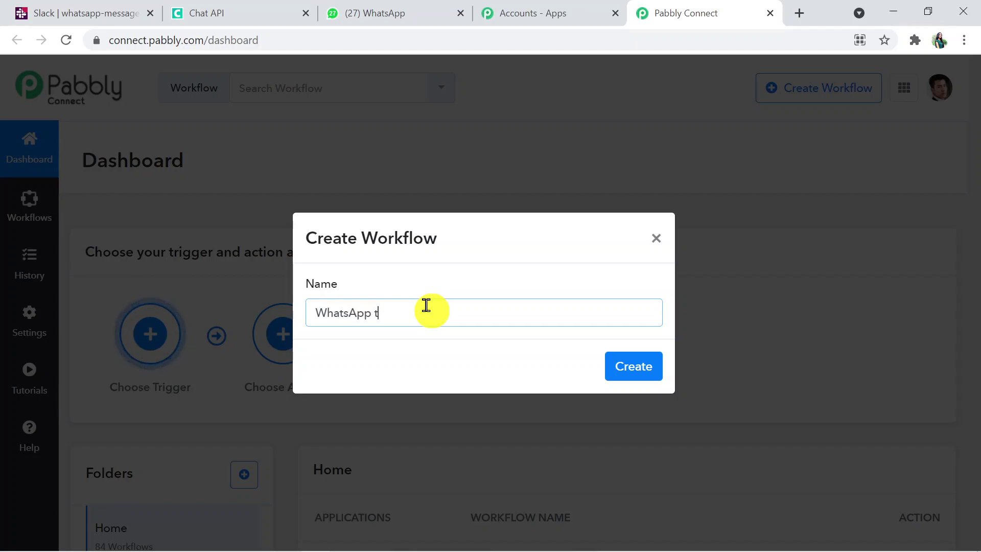
pyautogui.write('o Slack')
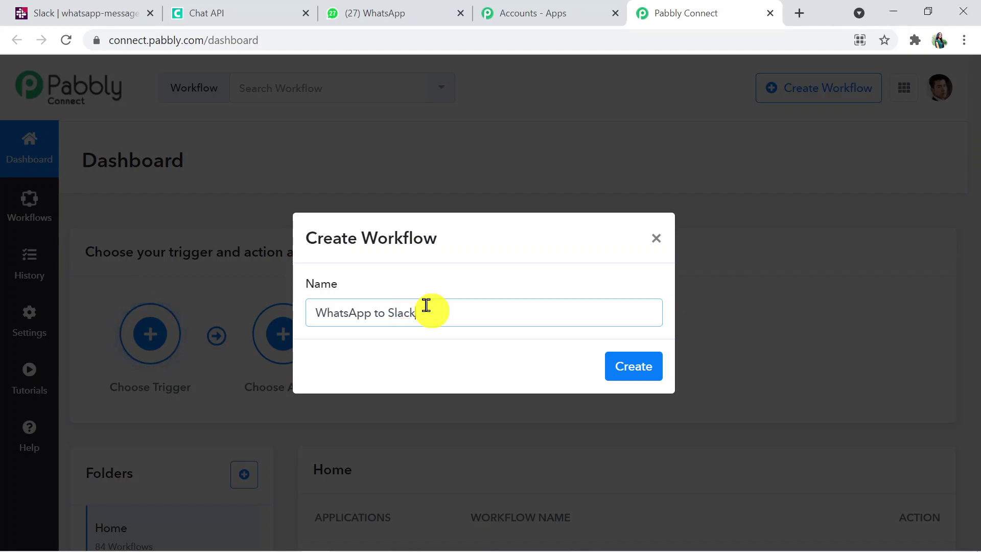
pyautogui.click(640, 363)
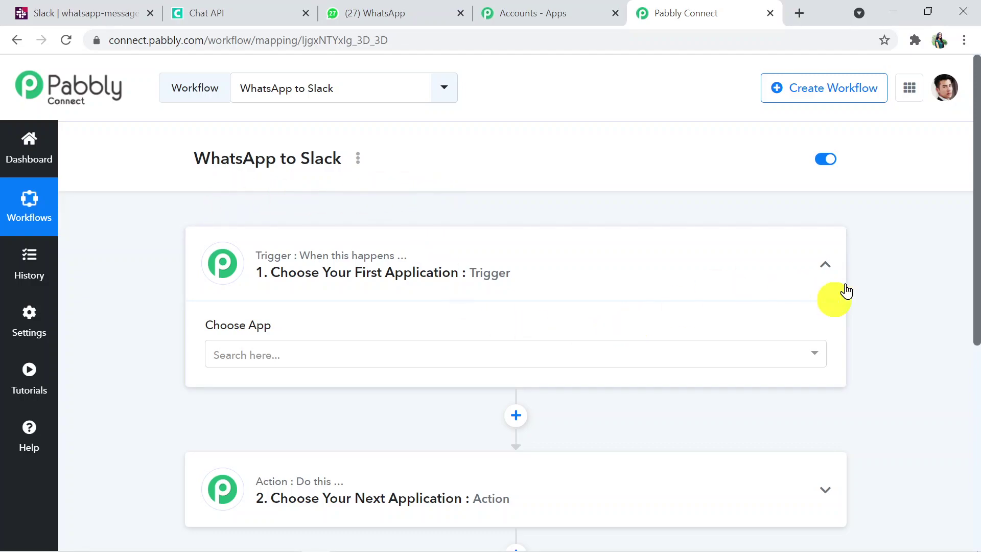
# Expand the workflow's action step and scroll through the empty trigger and action steps
pyautogui.moveTo(976, 237); pyautogui.dragTo(977, 306)
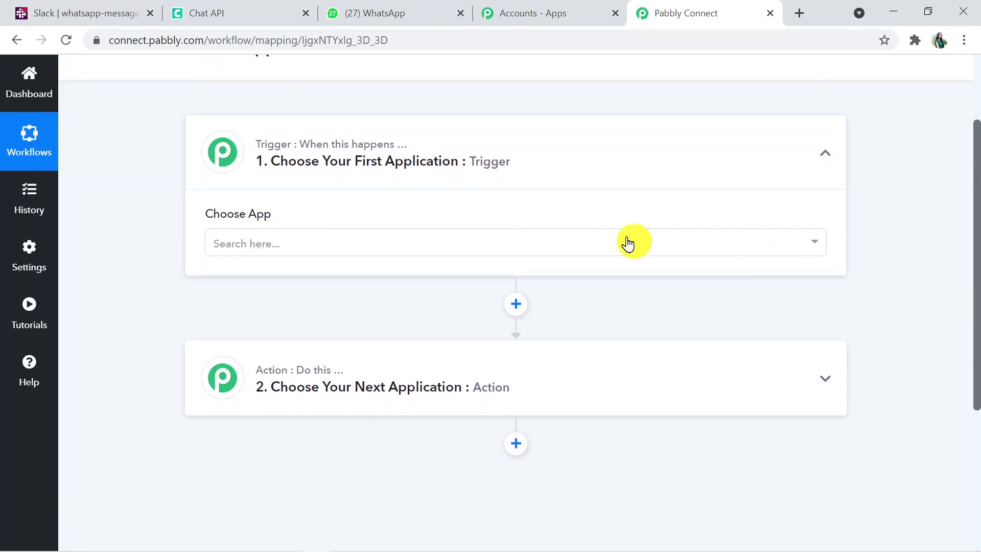
pyautogui.click(585, 377)
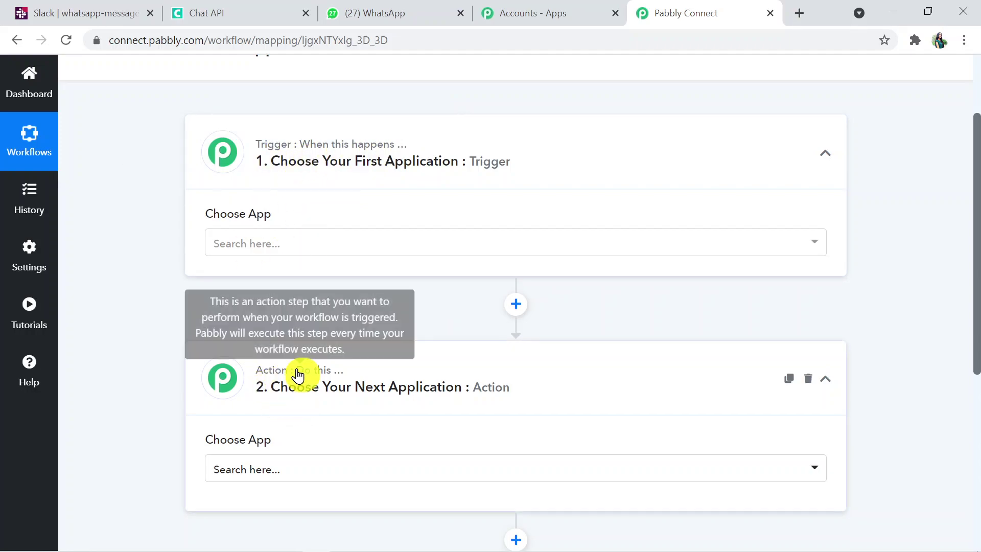
pyautogui.moveTo(975, 322); pyautogui.dragTo(976, 282)
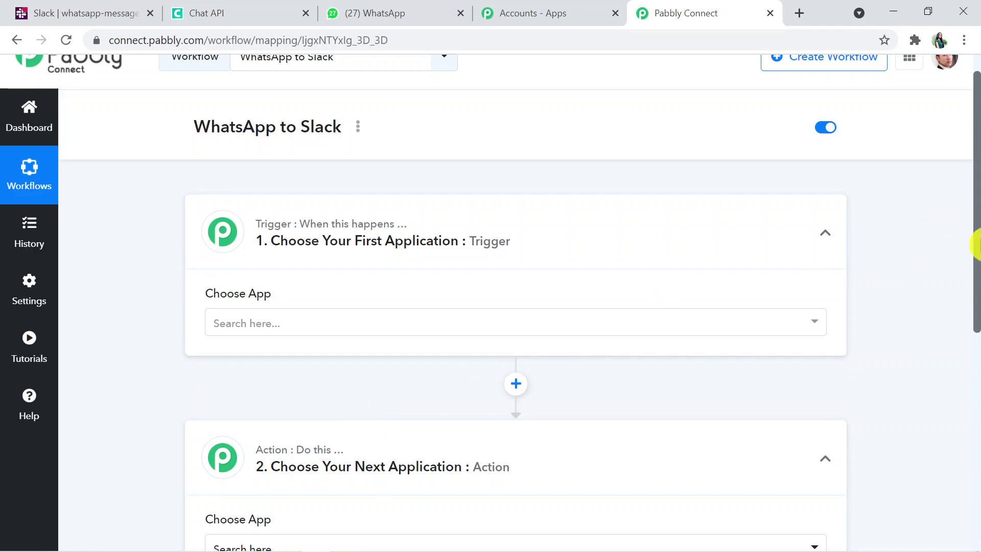
pyautogui.scroll(-2, 978, 266)
pyautogui.scroll(-2, 976, 266)
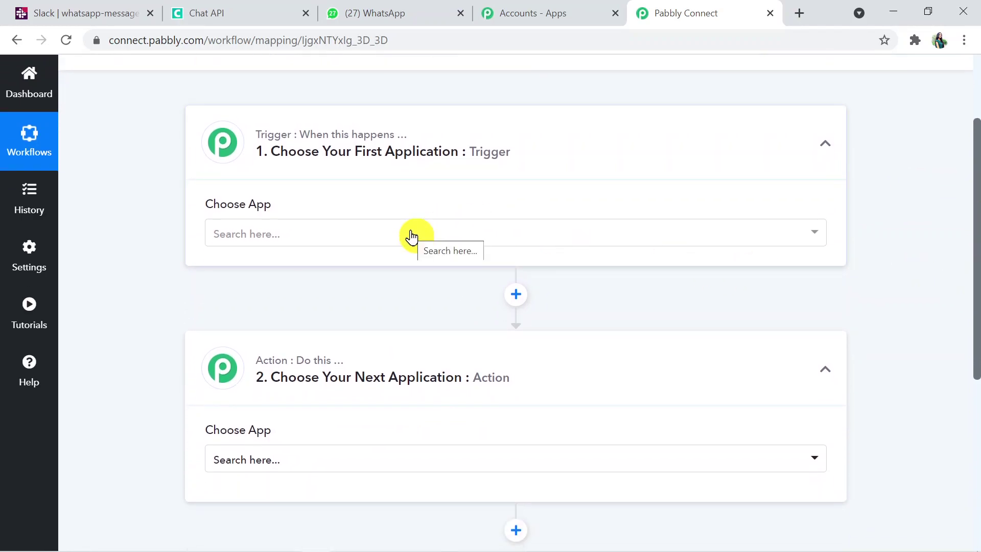
# Set the trigger app to Chat API with the New Messages trigger event
pyautogui.click(344, 230)
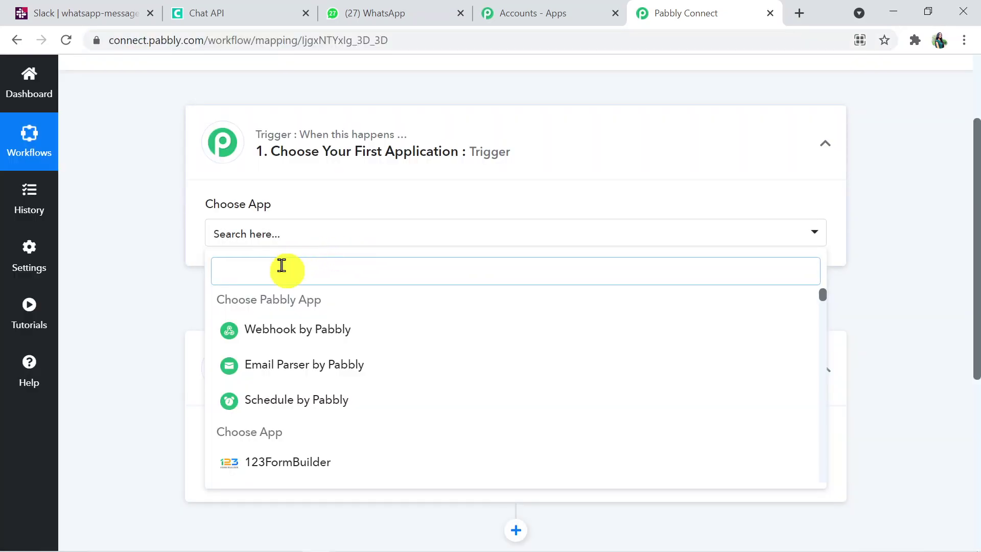
pyautogui.write('chat')
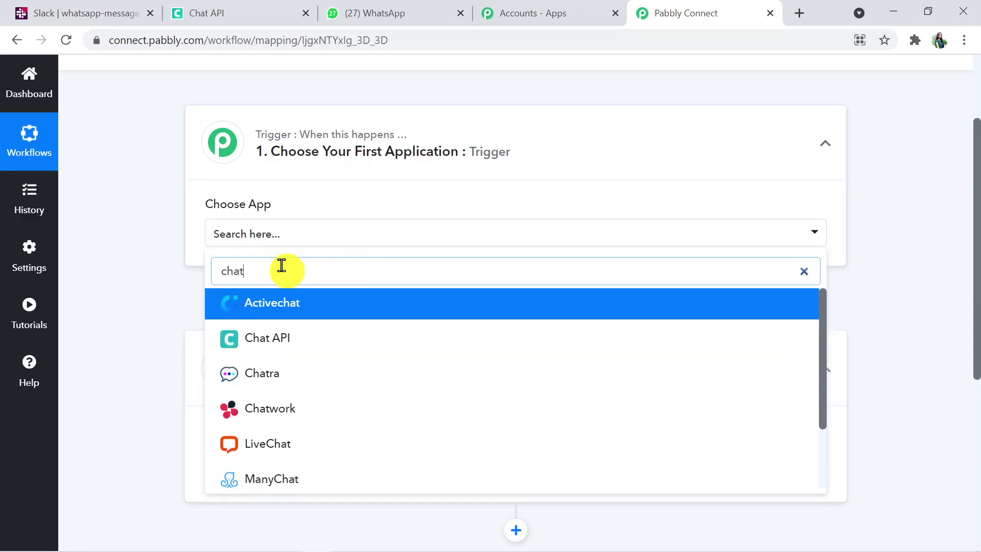
pyautogui.click(329, 349)
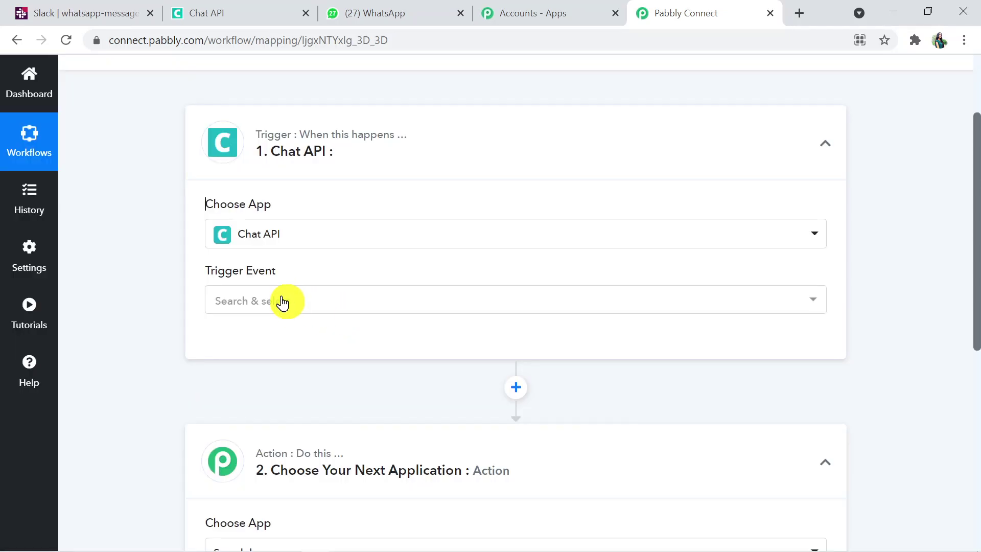
pyautogui.click(260, 301)
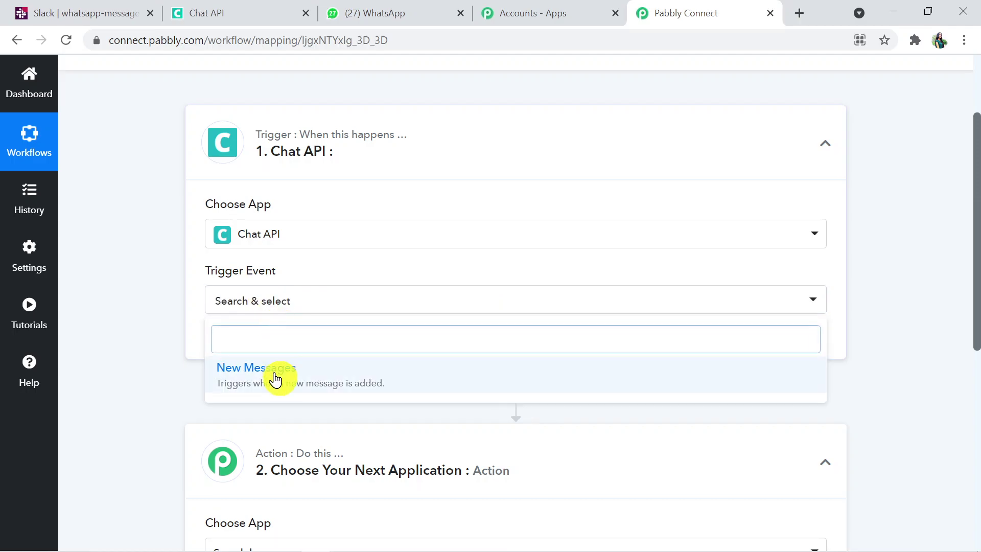
pyautogui.click(276, 377)
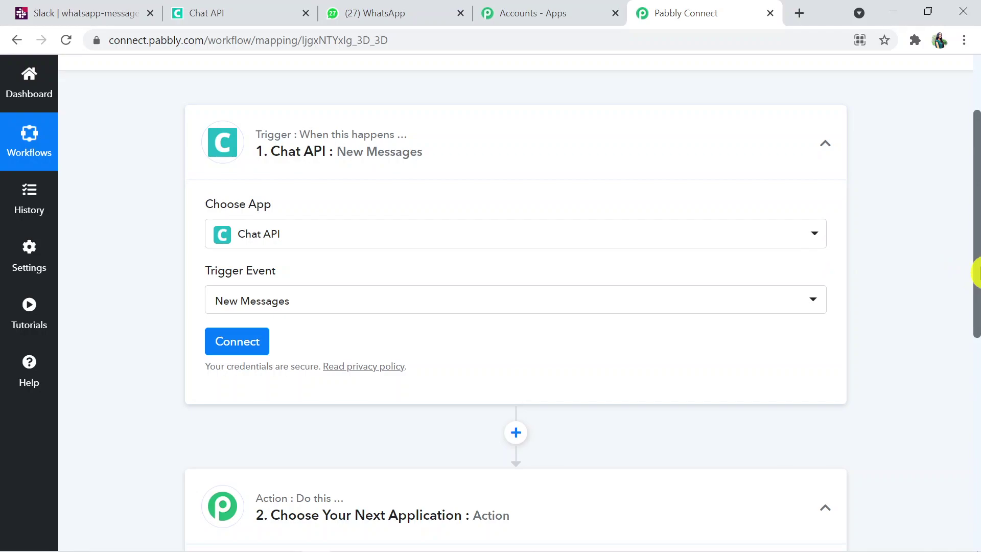
pyautogui.moveTo(975, 270); pyautogui.dragTo(978, 295)
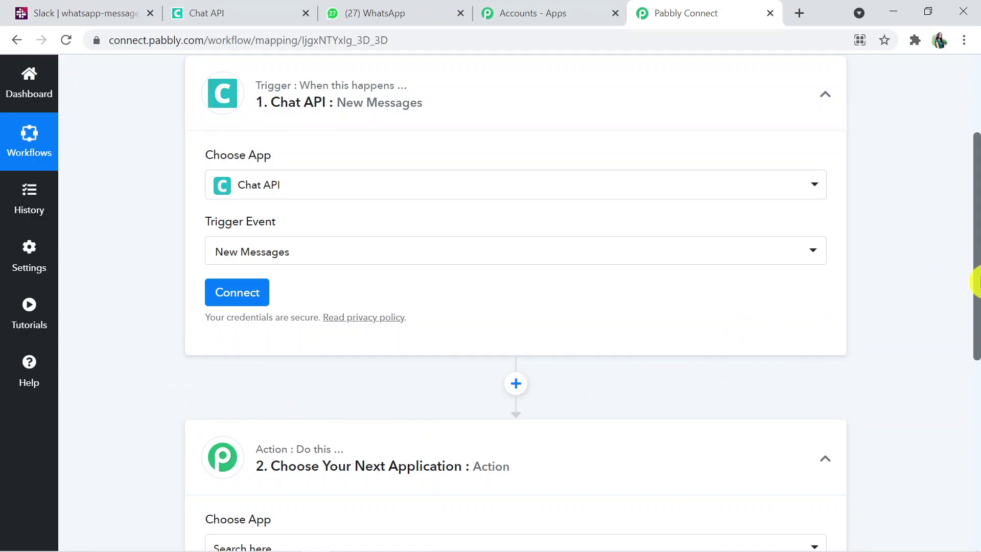
pyautogui.moveTo(977, 281); pyautogui.dragTo(978, 311)
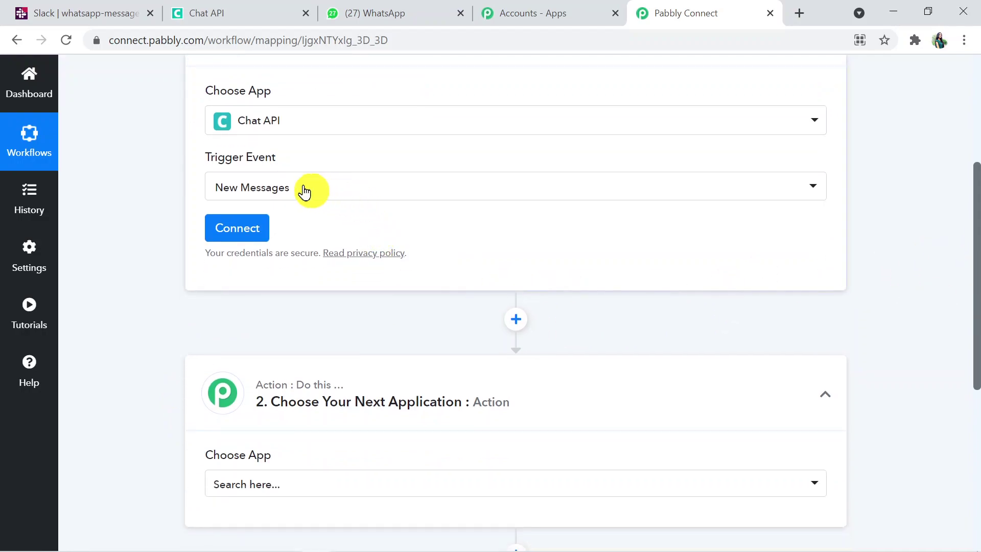
pyautogui.moveTo(255, 156)
# Start a Chat API connection and paste in the instance's API URL from Chat API
pyautogui.click(245, 231)
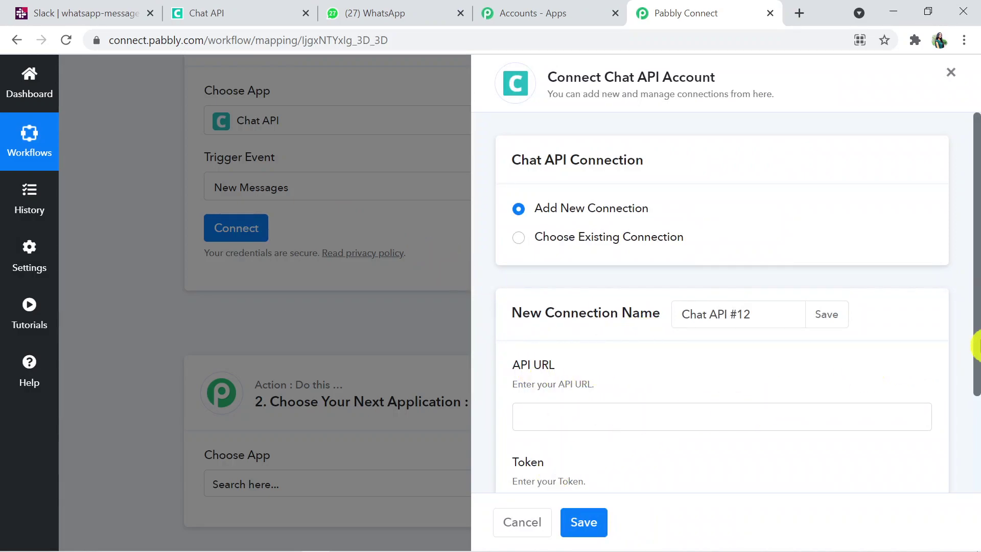
pyautogui.moveTo(976, 345); pyautogui.dragTo(974, 390)
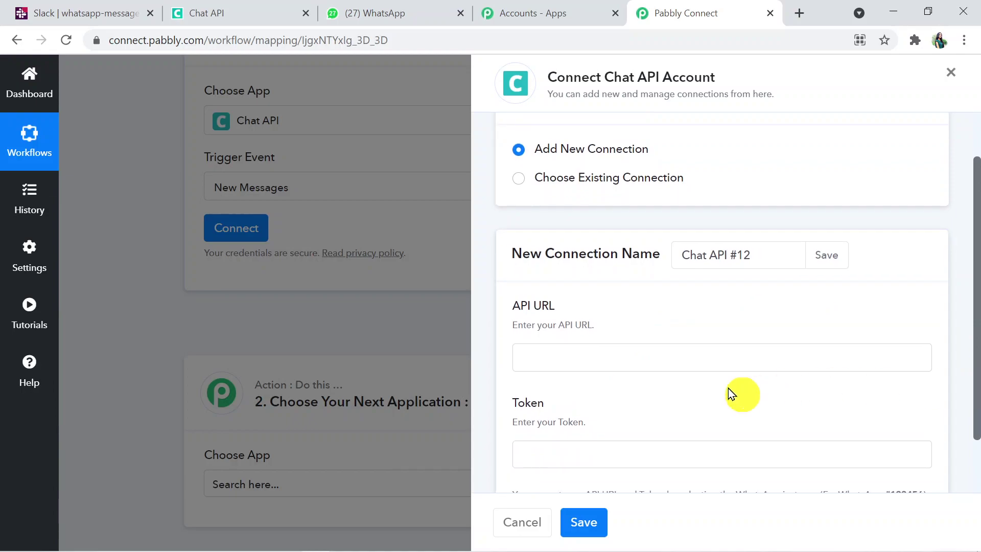
pyautogui.click(585, 357)
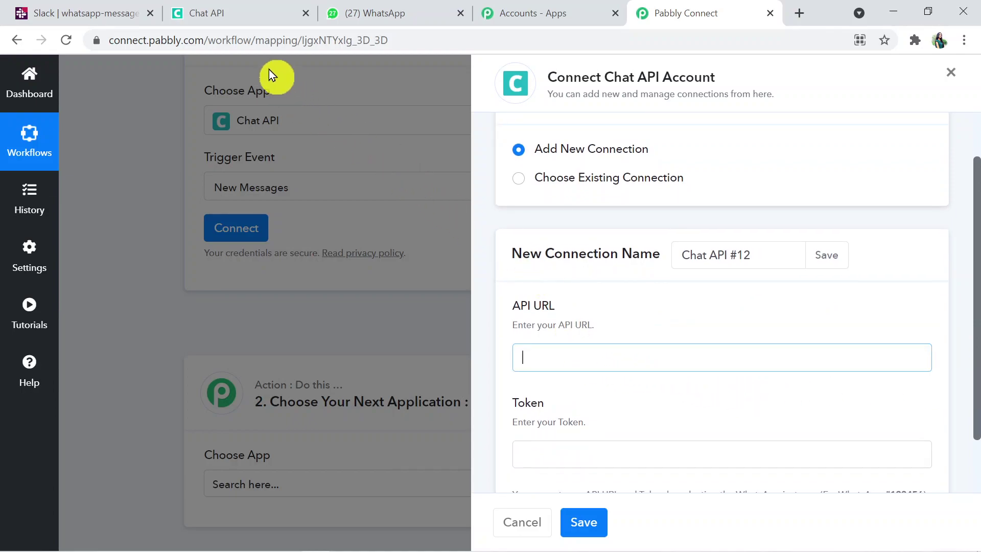
pyautogui.click(244, 17)
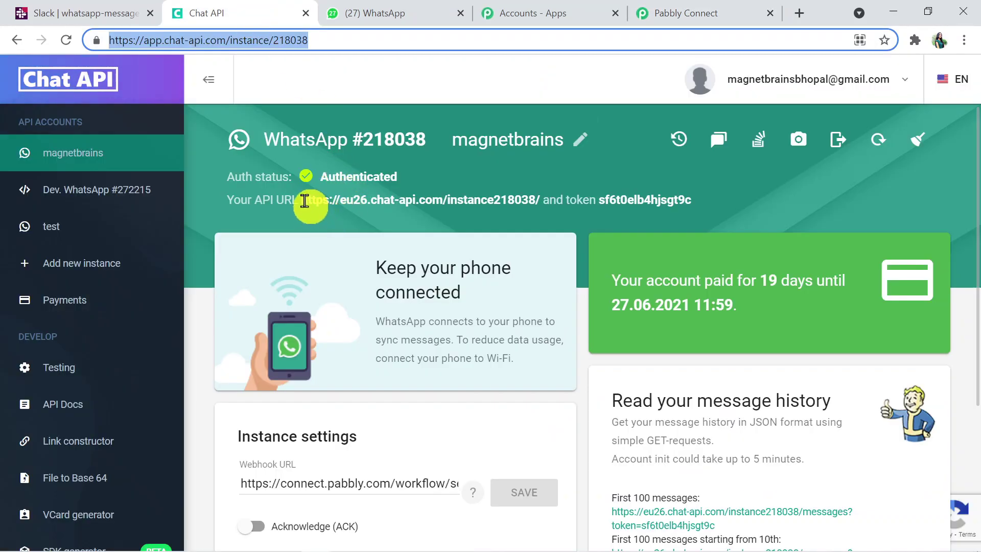
pyautogui.moveTo(303, 200); pyautogui.dragTo(540, 203)
pyautogui.hotkey('ctrl', 'c')
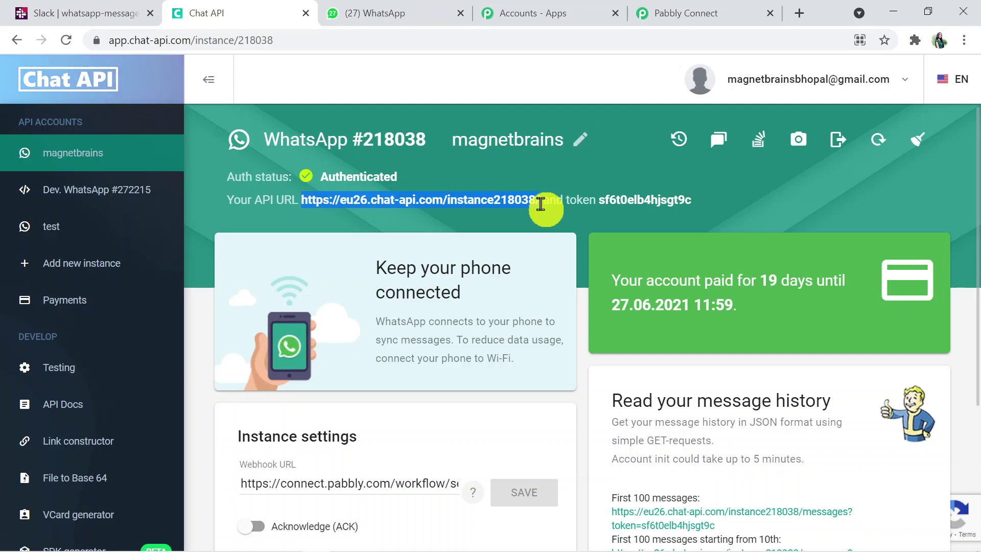
pyautogui.click(683, 11)
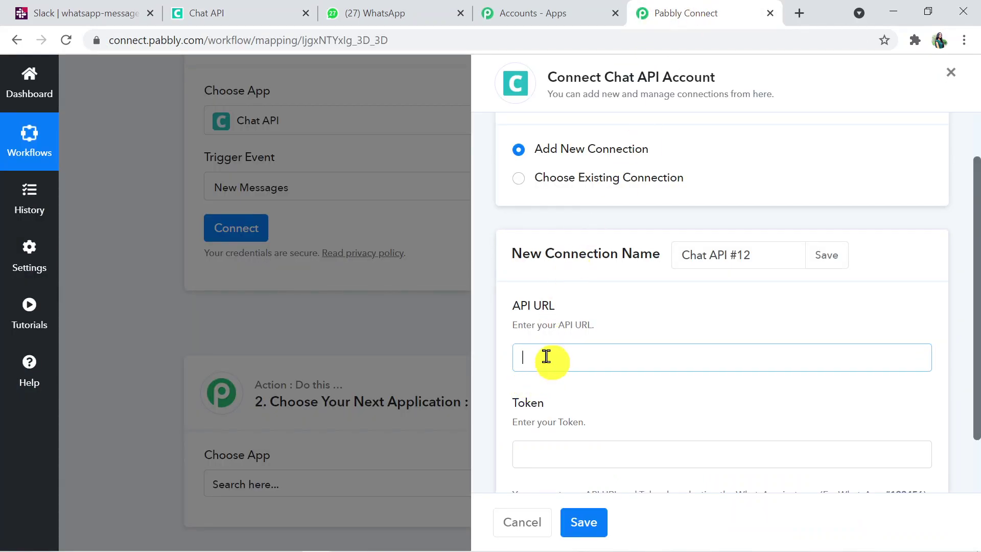
pyautogui.hotkey('ctrl', 'v')
# Copy the instance token into the Token field and save the connection
pyautogui.moveTo(977, 386); pyautogui.dragTo(978, 430)
pyautogui.click(633, 403)
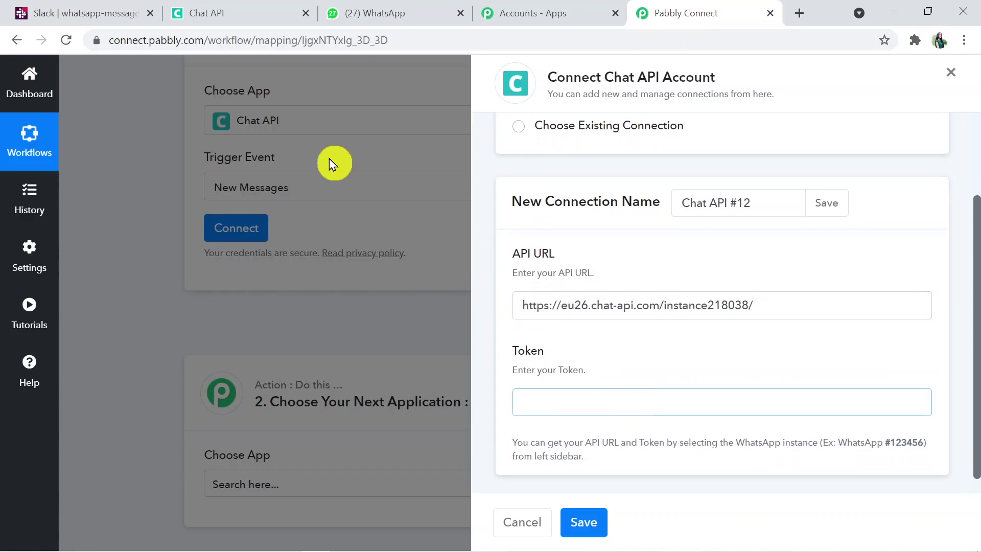
pyautogui.click(230, 13)
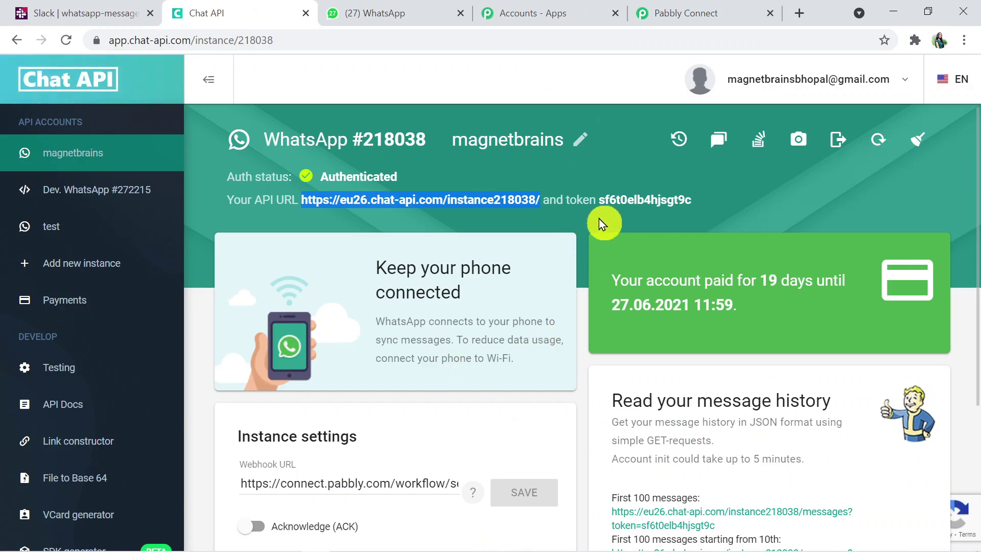
pyautogui.moveTo(596, 199); pyautogui.dragTo(670, 216)
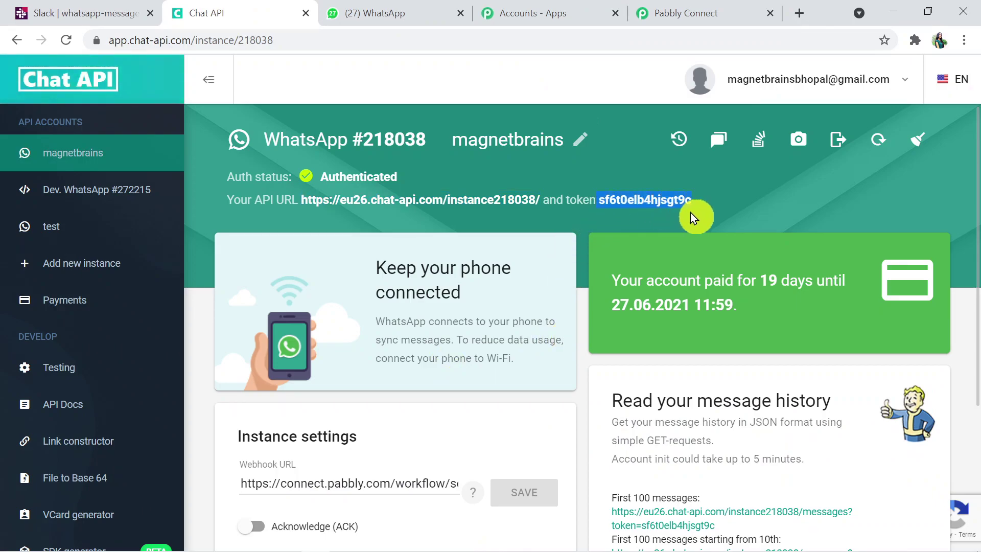
pyautogui.click(636, 9)
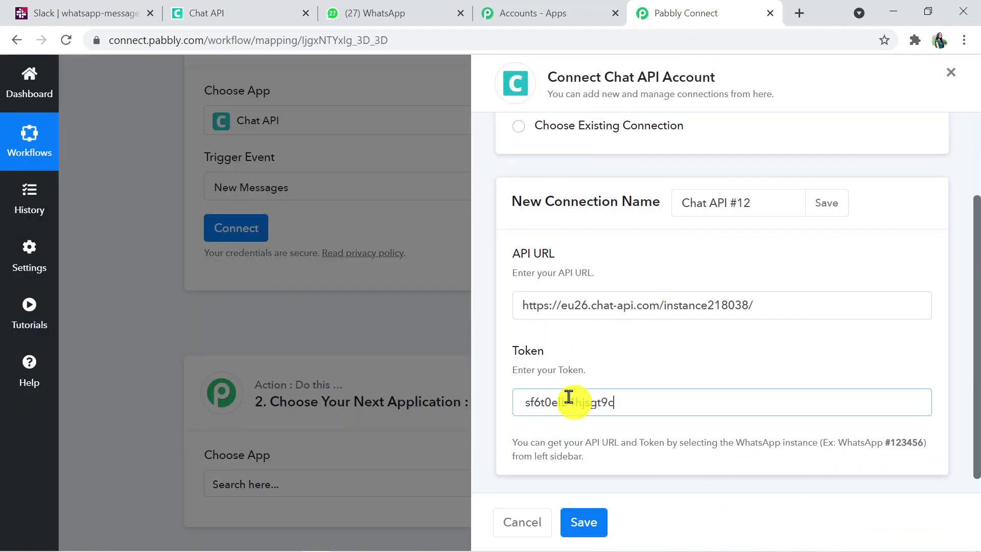
pyautogui.moveTo(977, 358); pyautogui.dragTo(977, 375)
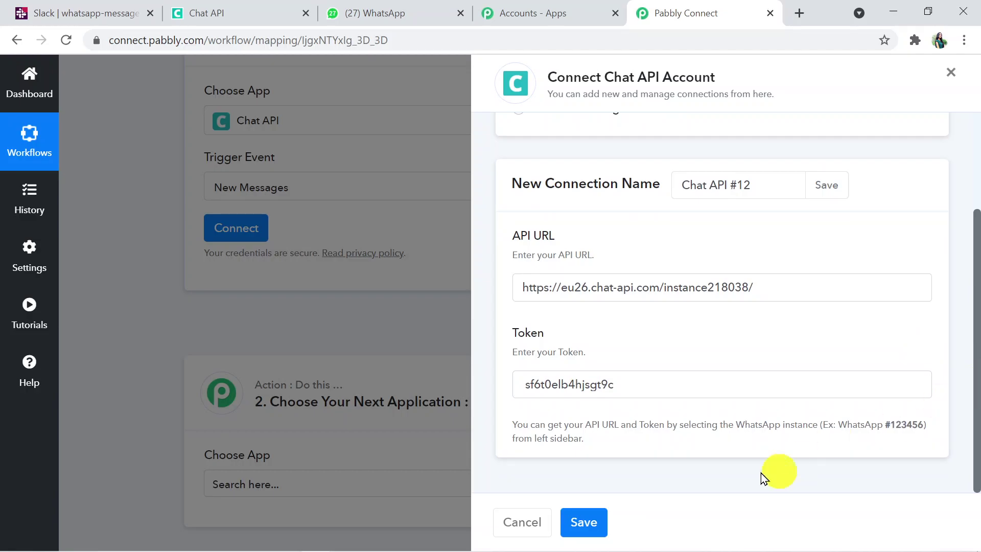
pyautogui.click(594, 517)
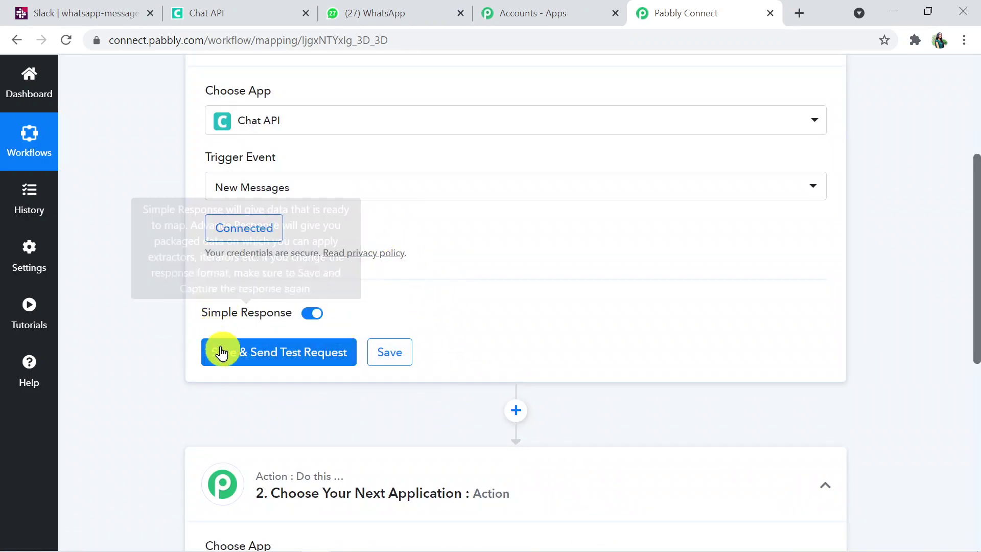
# Save the trigger, send a test request and recheck for the webhook response
pyautogui.click(265, 352)
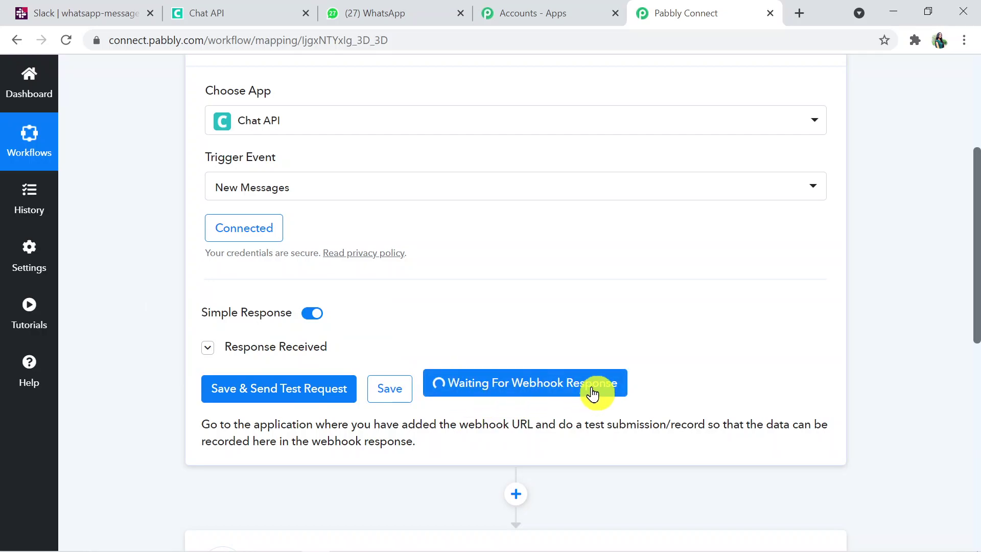
pyautogui.click(515, 385)
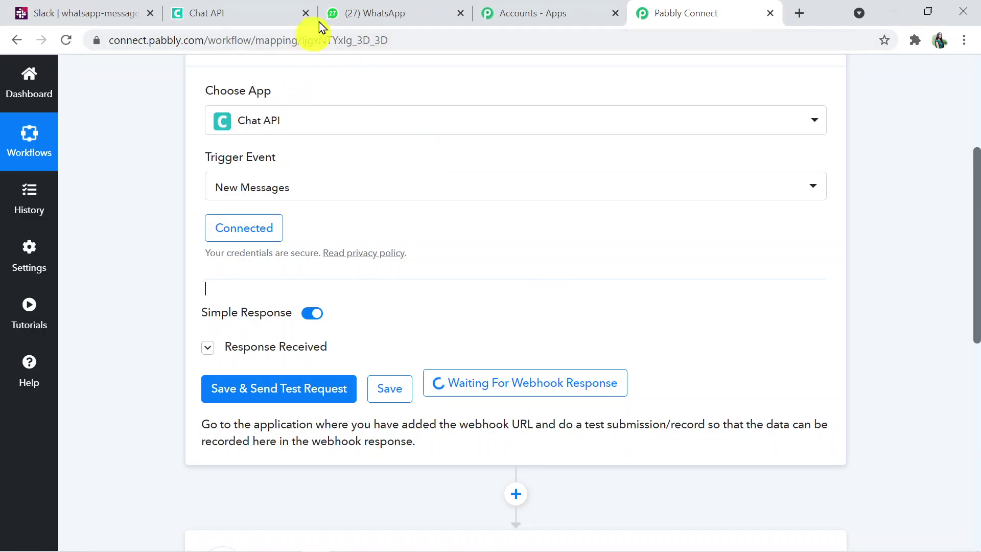
pyautogui.click(383, 13)
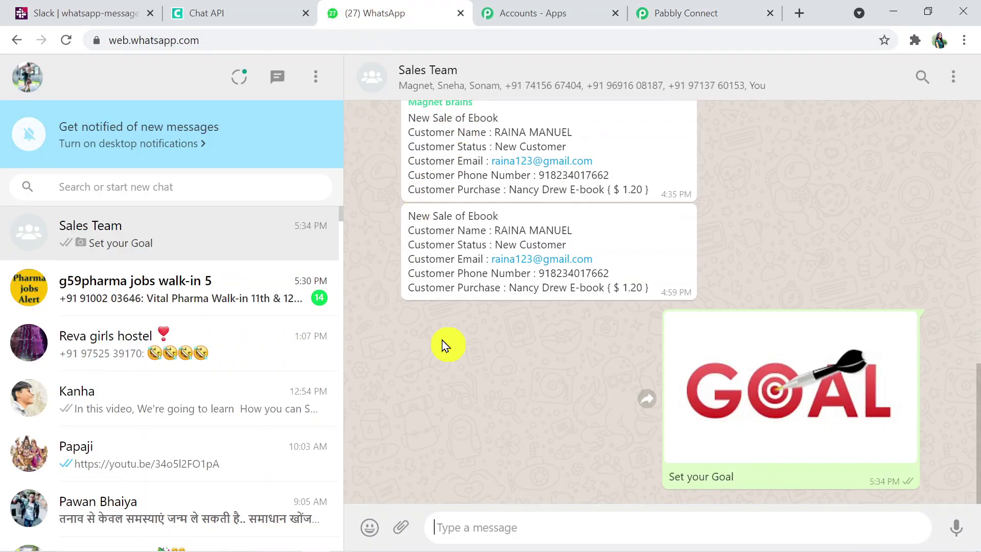
# Send the first Downloads image to Sales Team captioned 'Set your Goal on priority', then view the captured webhook data
pyautogui.click(404, 531)
pyautogui.click(408, 495)
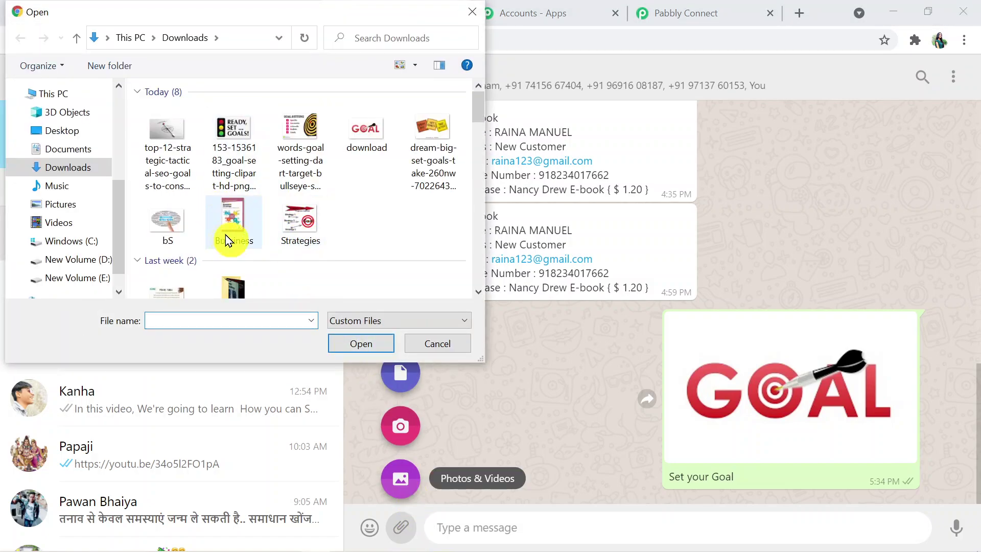
pyautogui.click(170, 137)
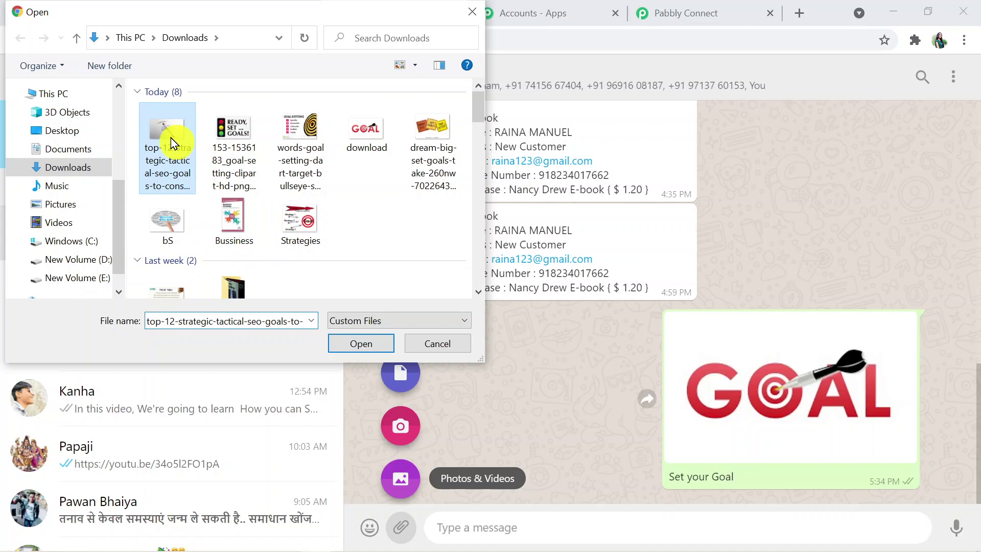
pyautogui.click(361, 344)
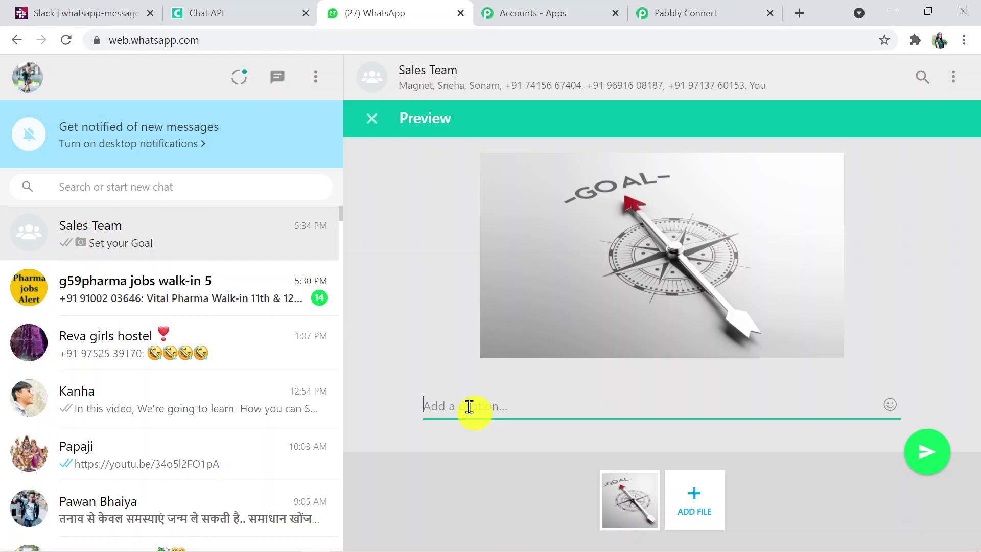
pyautogui.write('Set your Goal on priority')
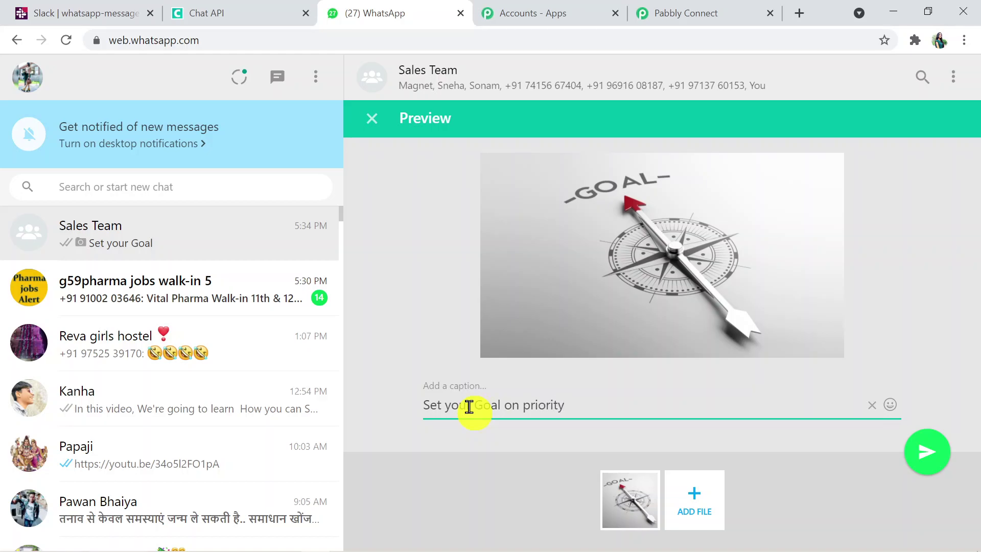
pyautogui.click(930, 450)
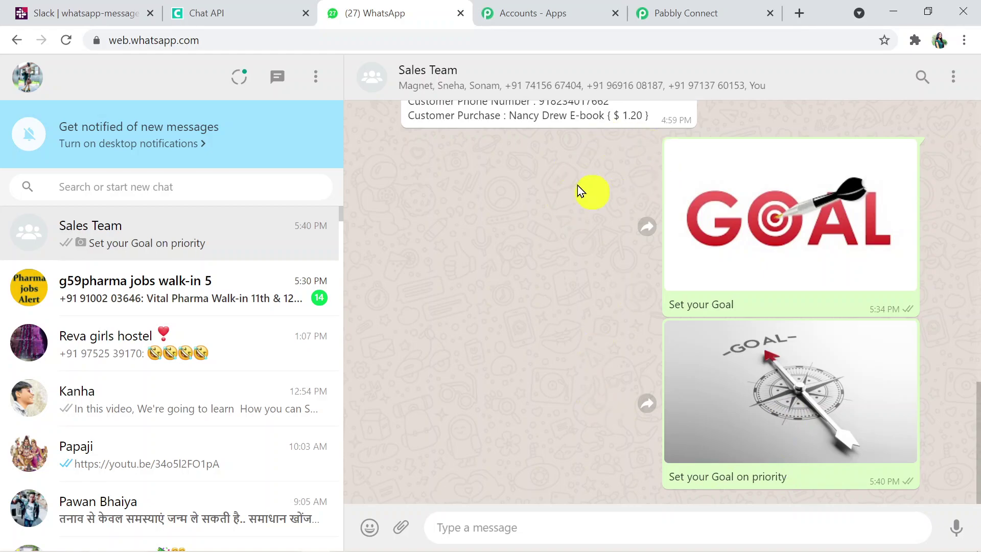
pyautogui.click(696, 11)
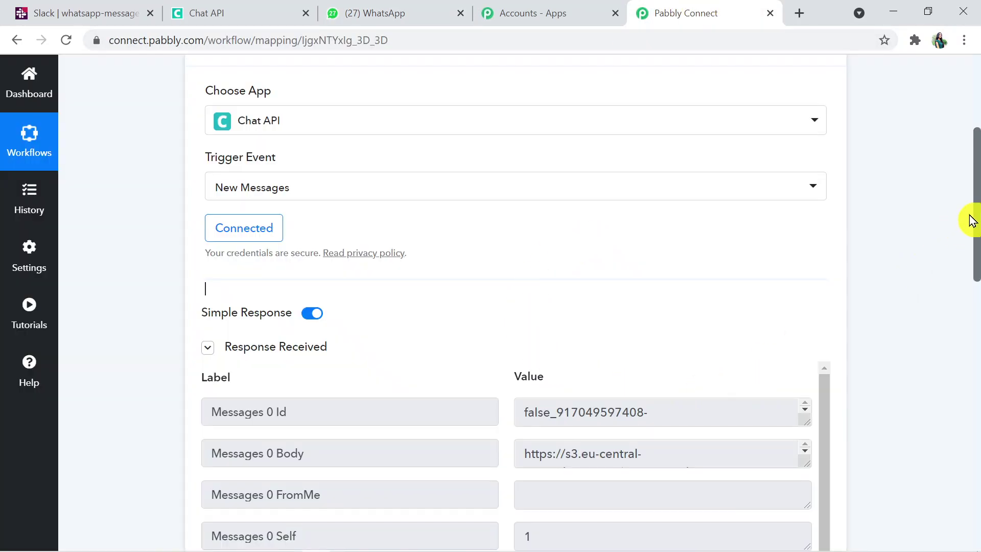
# Review the captured trigger response: type image, caption 'Set your Goal on priority', chat Sales Team
pyautogui.moveTo(972, 214); pyautogui.dragTo(977, 306)
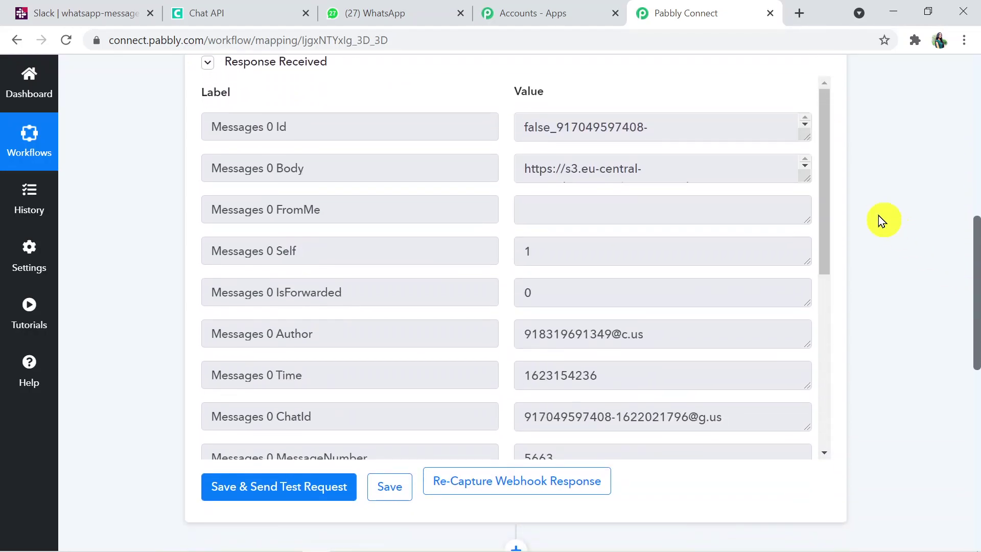
pyautogui.moveTo(830, 177); pyautogui.dragTo(830, 372)
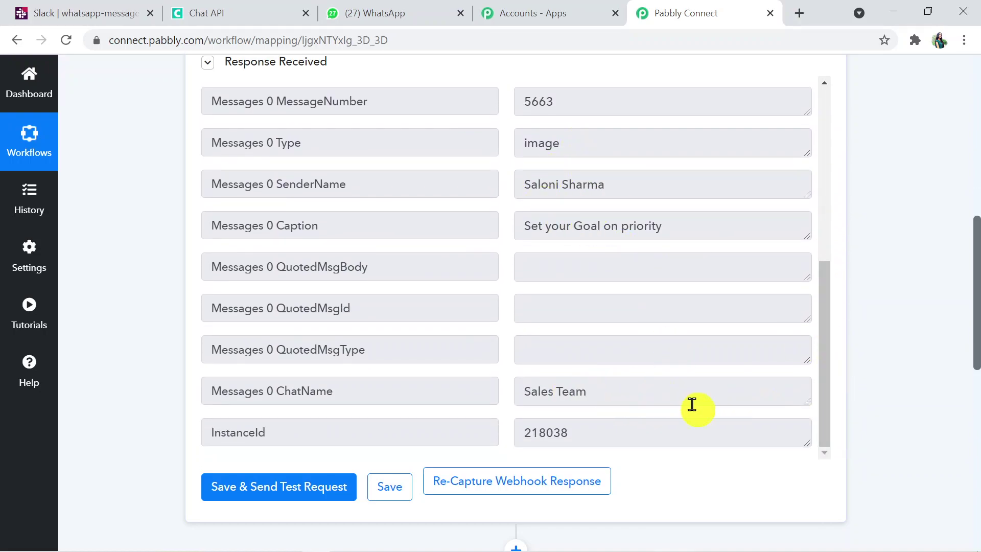
pyautogui.moveTo(829, 417); pyautogui.dragTo(826, 207)
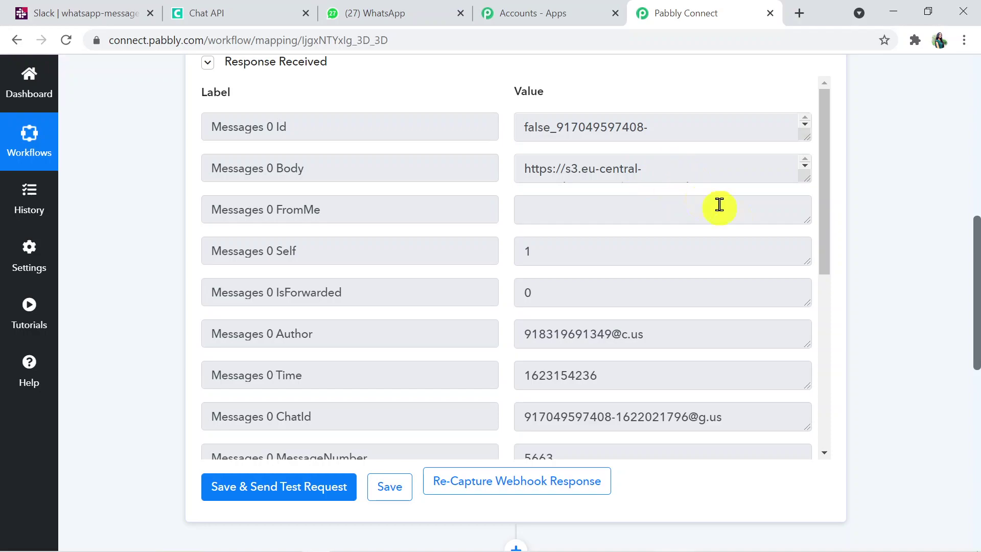
pyautogui.moveTo(827, 190); pyautogui.dragTo(831, 336)
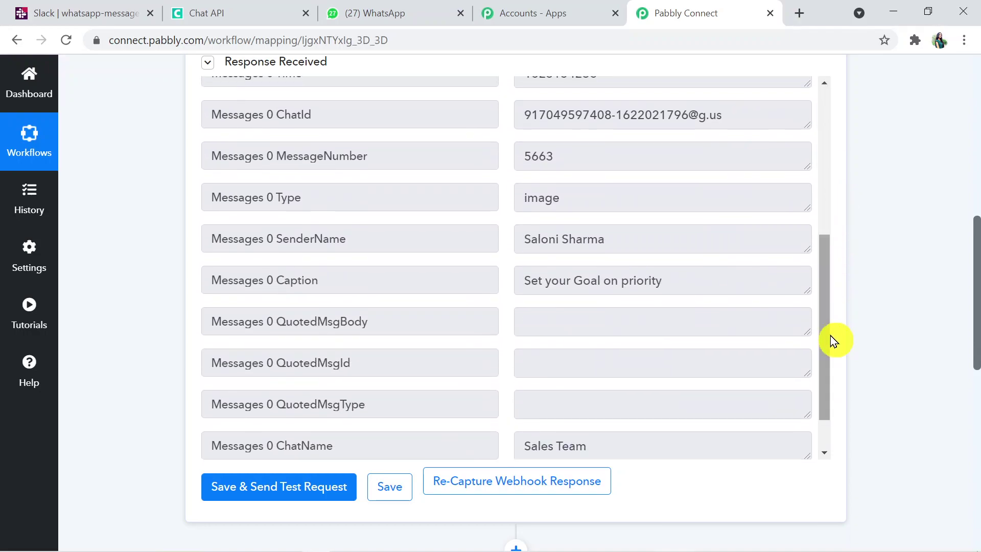
pyautogui.moveTo(977, 335); pyautogui.dragTo(977, 394)
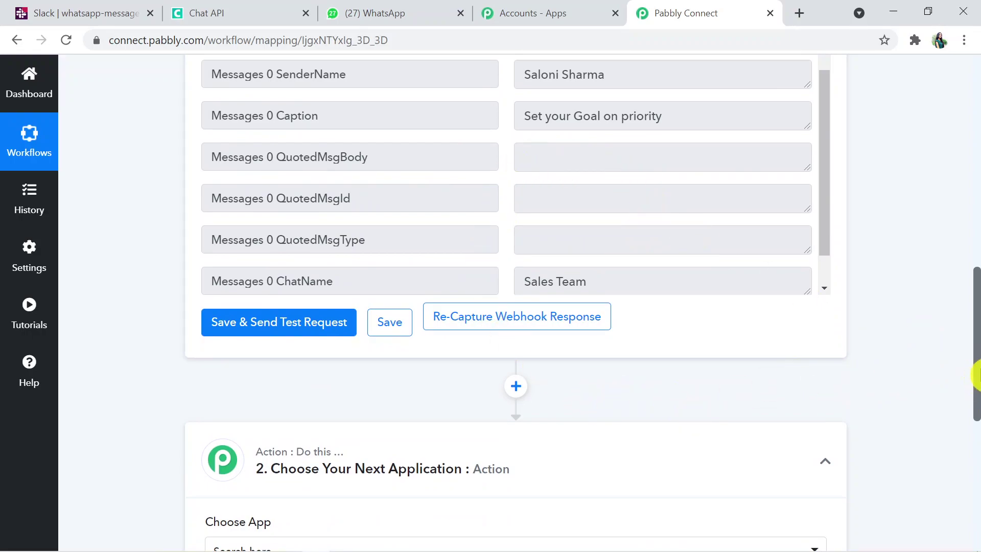
pyautogui.moveTo(976, 373); pyautogui.dragTo(976, 381)
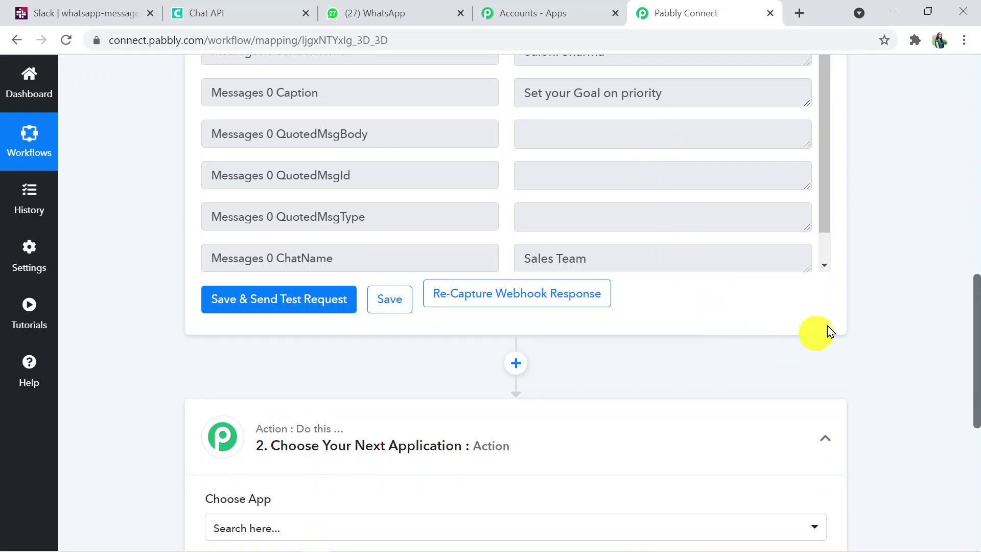
pyautogui.moveTo(976, 352); pyautogui.dragTo(977, 385)
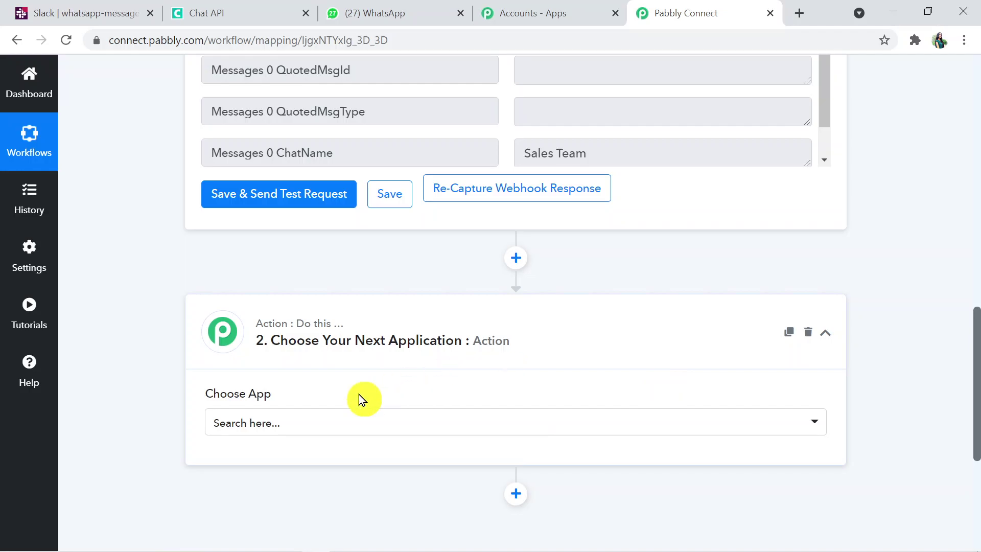
# Search for 'Slack' and select it as the action step's app
pyautogui.click(282, 423)
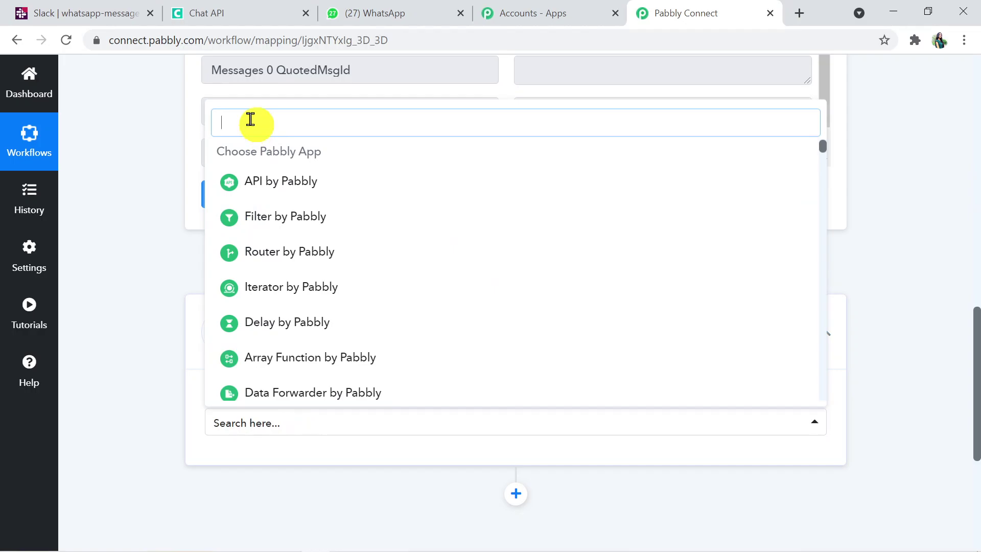
pyautogui.write('Sl')
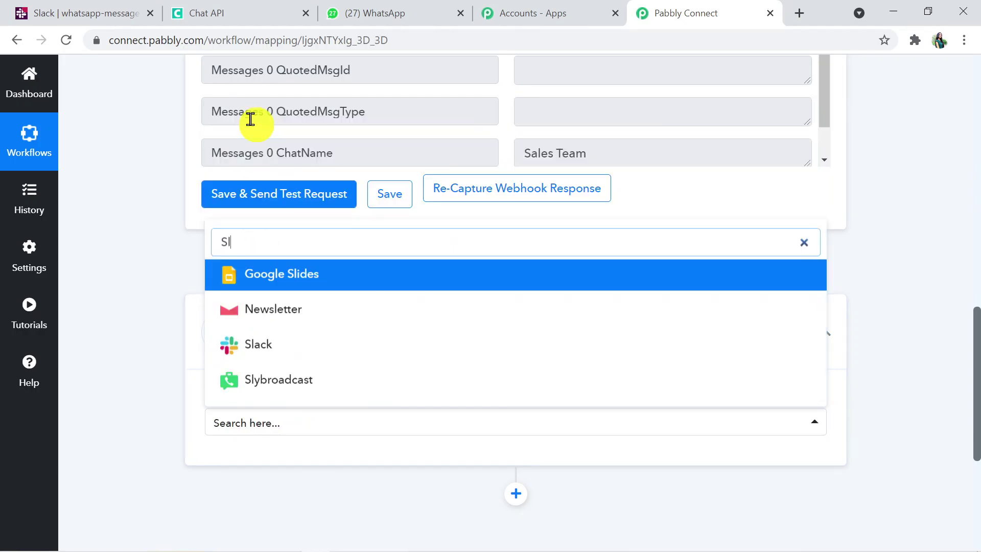
pyautogui.write('ac')
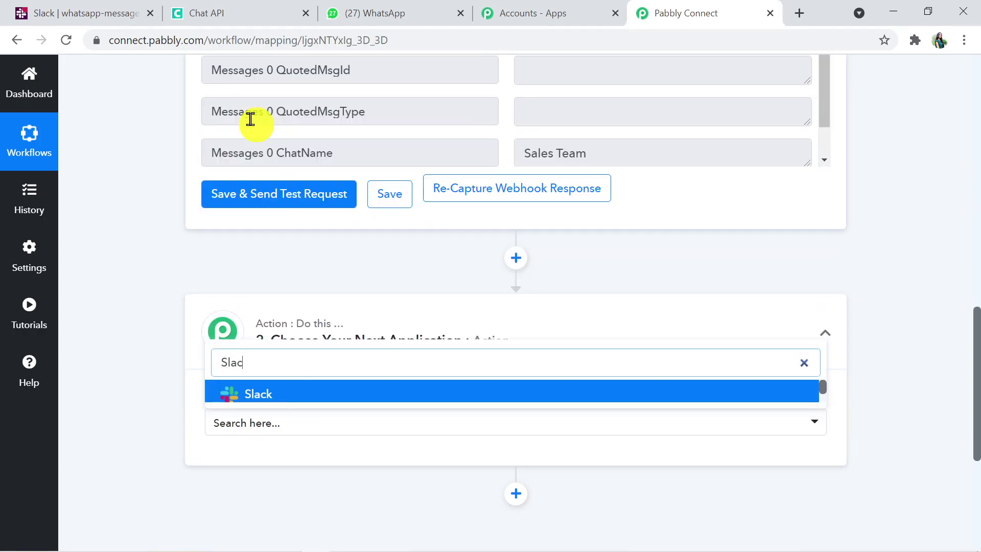
pyautogui.write('k')
pyautogui.click(270, 394)
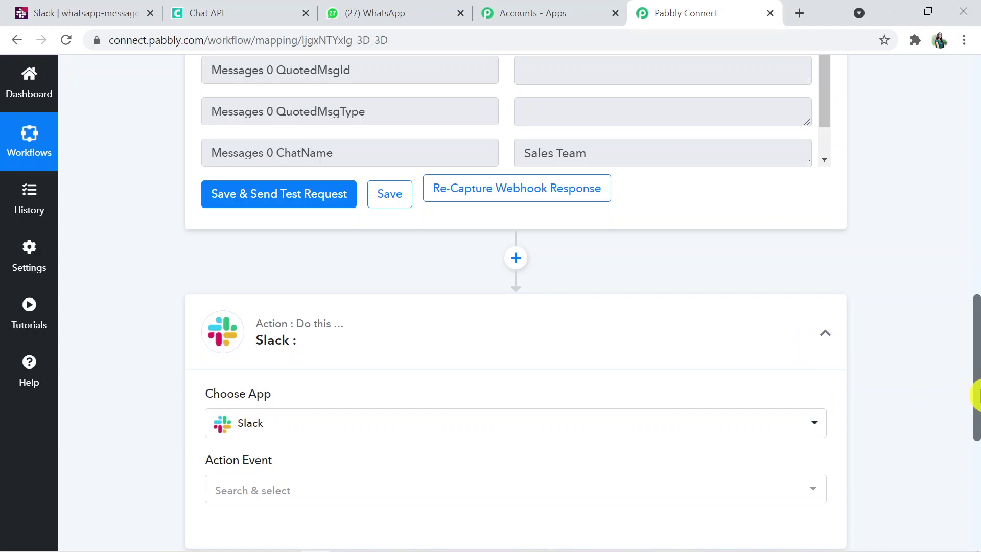
pyautogui.scroll(-1, 976, 394)
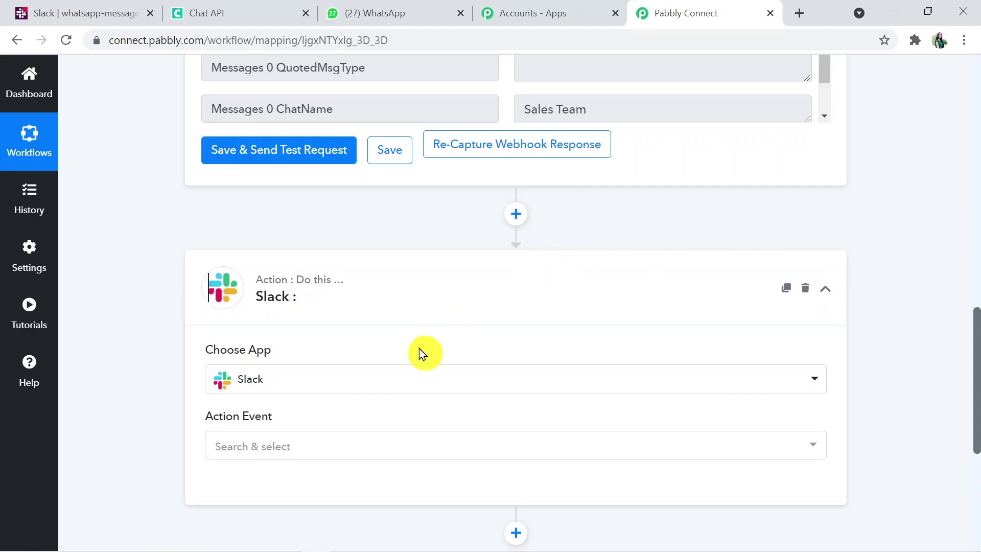
# Set the Slack action event to 'Send Channel Message (with Image)' and start connecting a Slack account
pyautogui.click(292, 455)
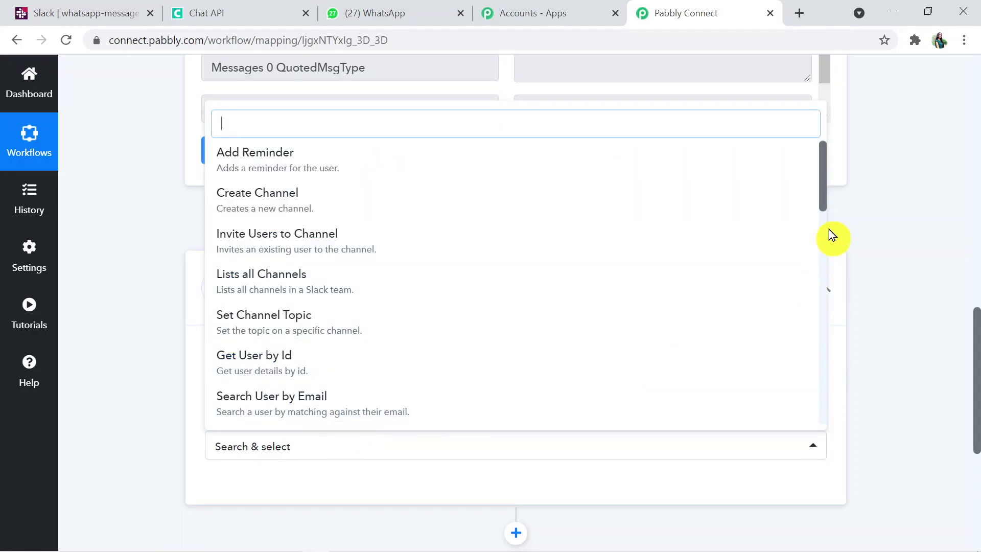
pyautogui.moveTo(824, 190); pyautogui.dragTo(824, 251)
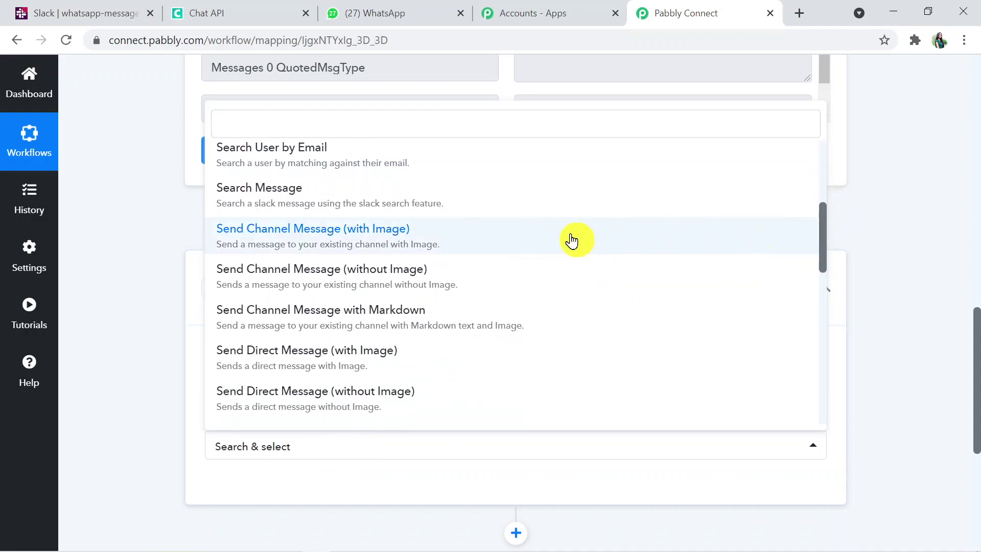
pyautogui.click(359, 244)
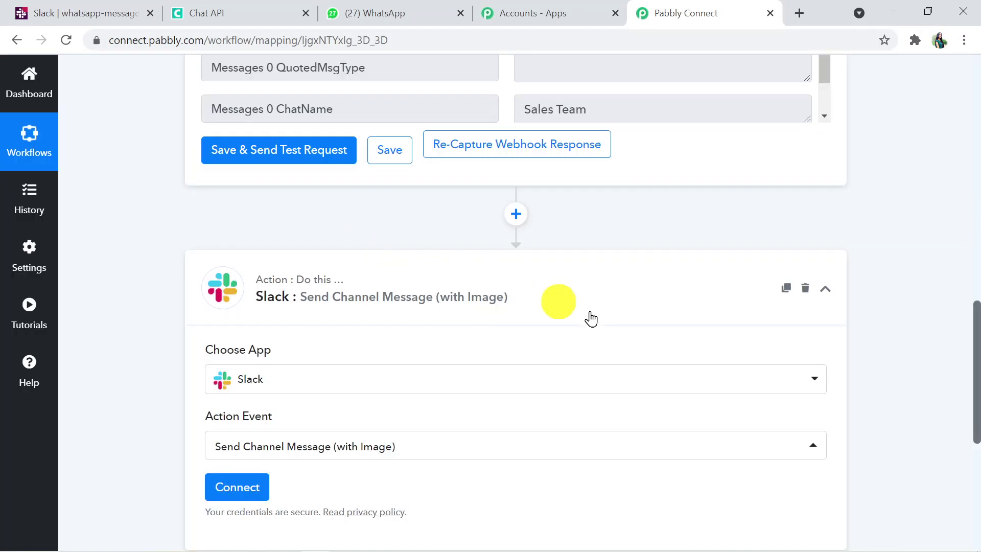
pyautogui.scroll(-2, 977, 391)
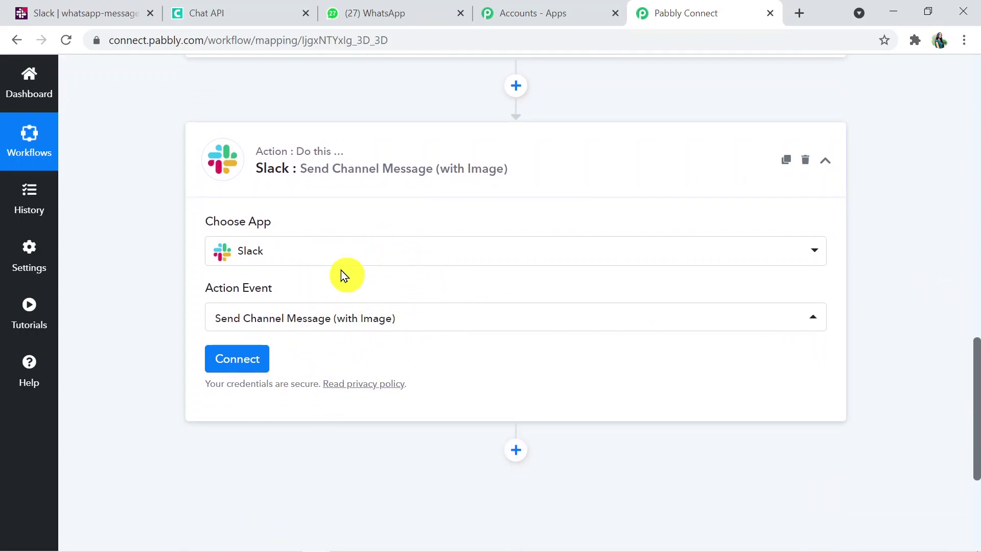
pyautogui.click(233, 360)
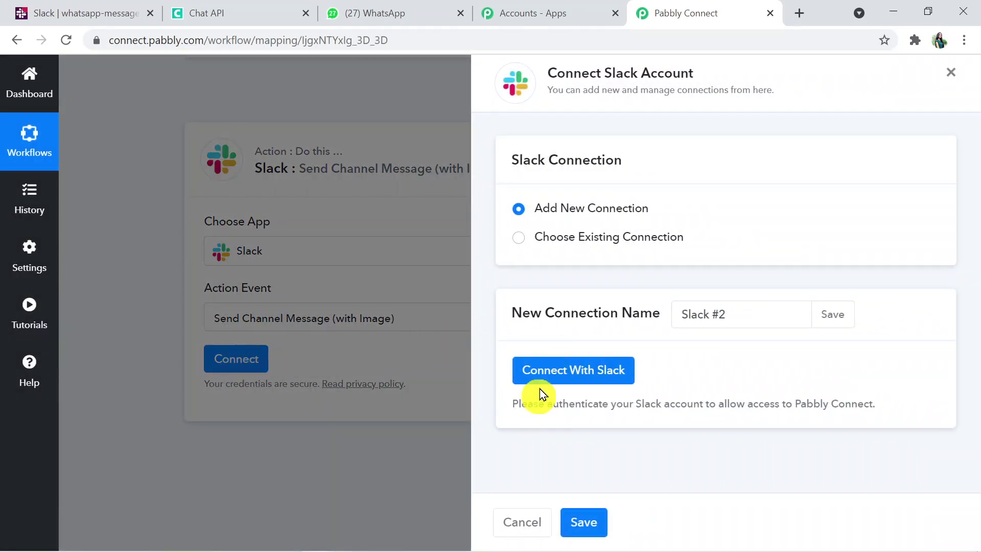
# Authorize Pabbly Connect in the Slack workspace and confirm the Authorization Successful message
pyautogui.click(585, 374)
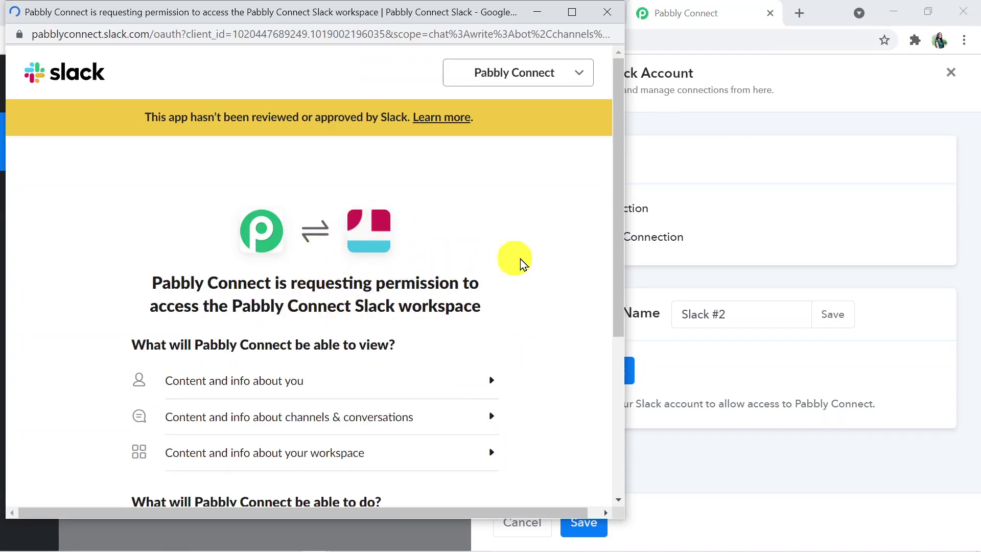
pyautogui.moveTo(619, 250); pyautogui.dragTo(620, 409)
pyautogui.click(375, 417)
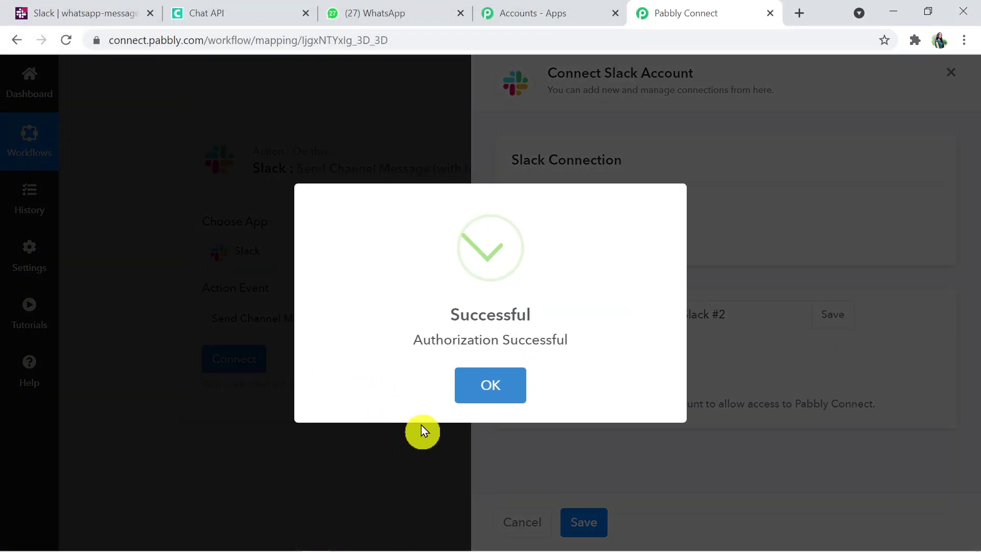
pyautogui.click(487, 378)
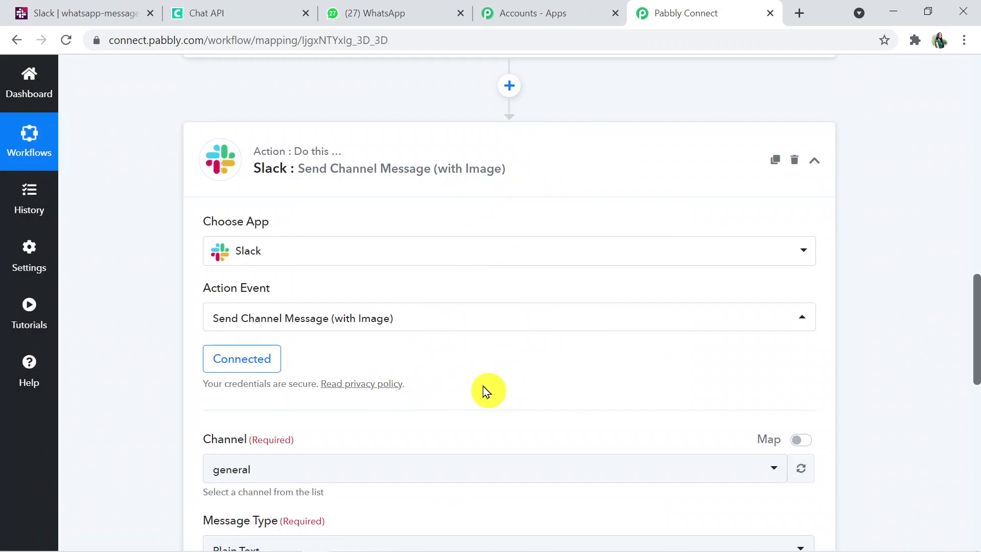
# Select whatsapp-message as the channel the Slack action posts to
pyautogui.moveTo(976, 358); pyautogui.dragTo(976, 436)
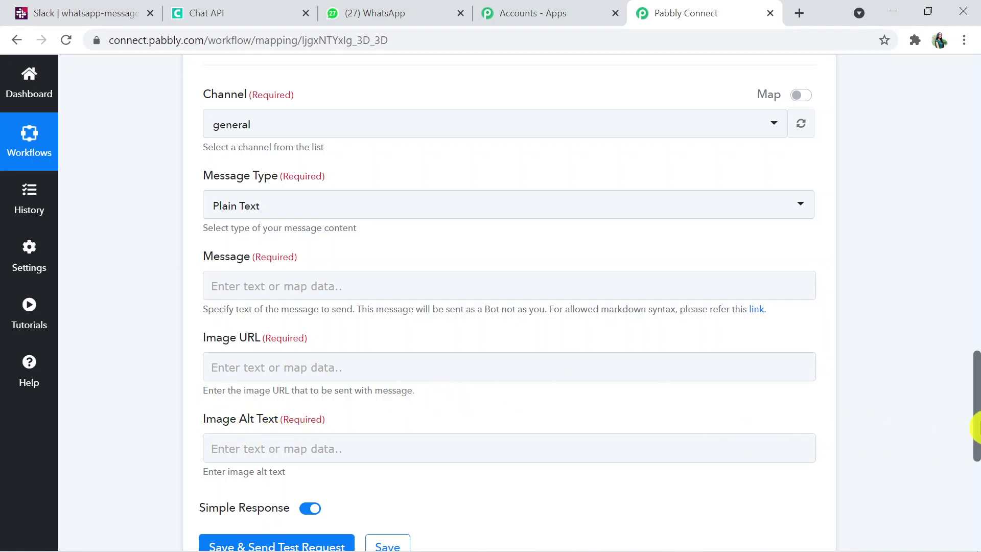
pyautogui.moveTo(977, 428); pyautogui.dragTo(977, 404)
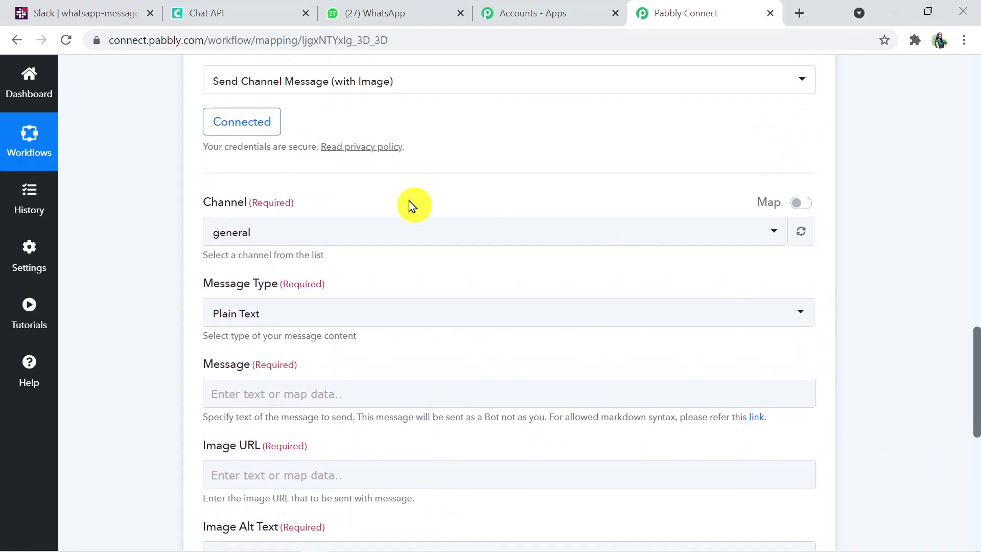
pyautogui.click(335, 236)
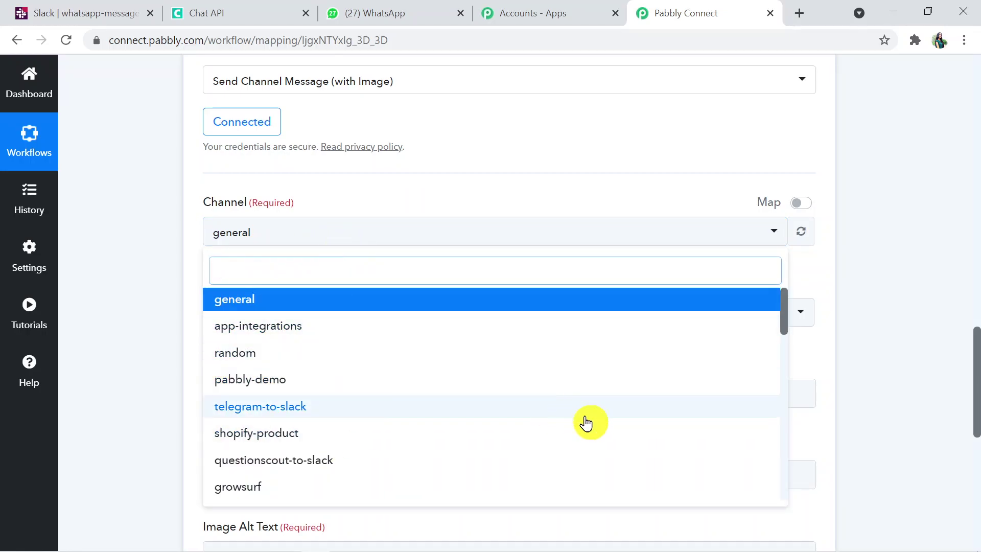
pyautogui.moveTo(788, 324); pyautogui.dragTo(769, 482)
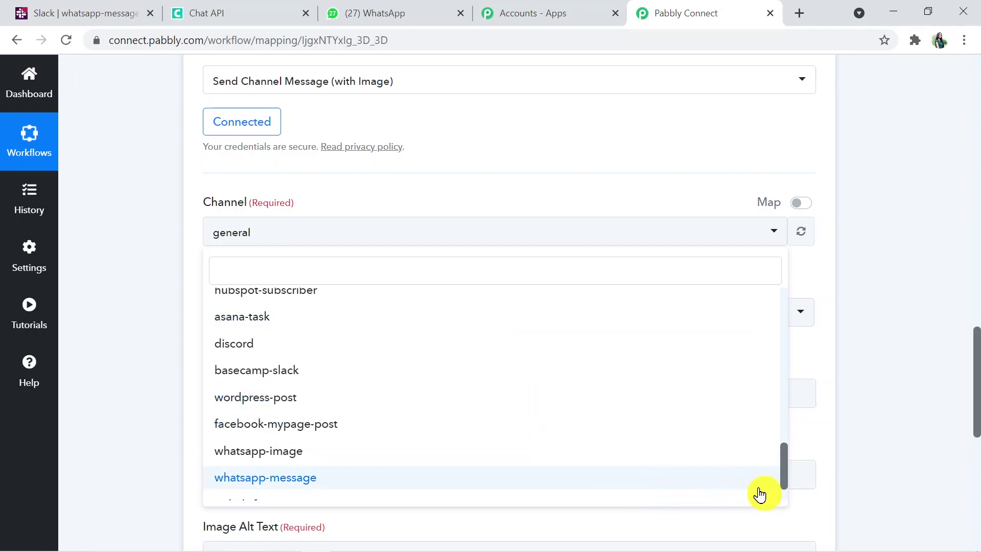
pyautogui.moveTo(782, 475); pyautogui.dragTo(782, 483)
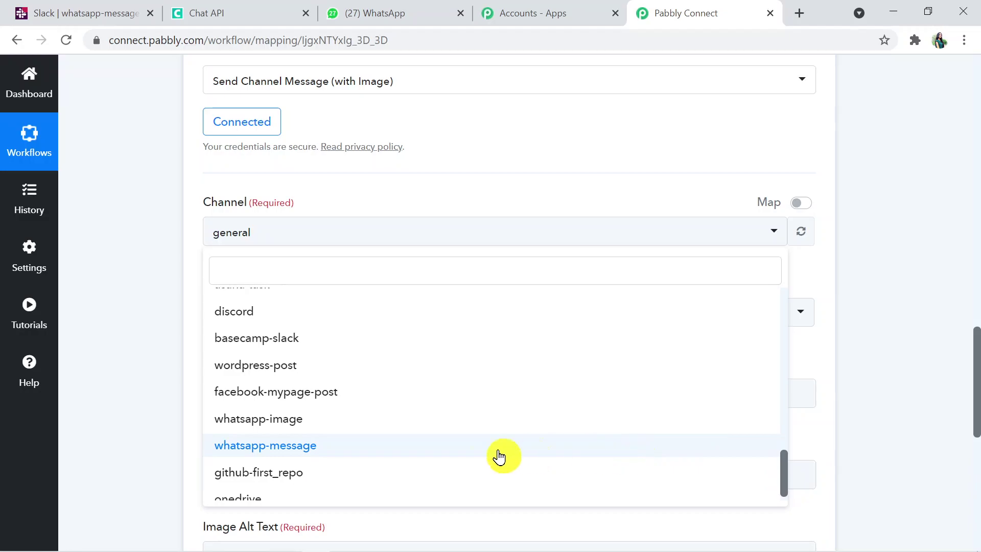
pyautogui.click(290, 443)
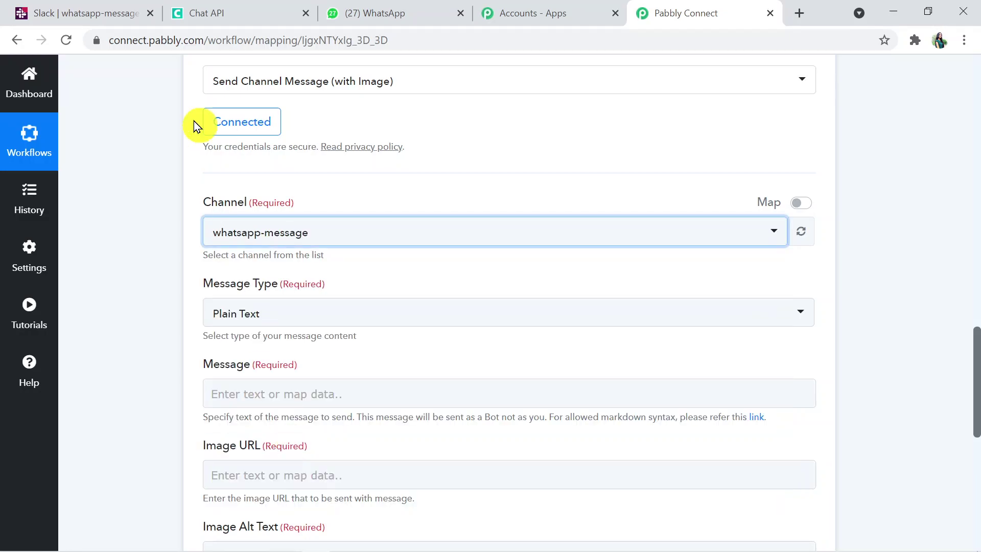
# View the earlier GOAL image post in Slack's #whatsapp-message channel
pyautogui.click(120, 11)
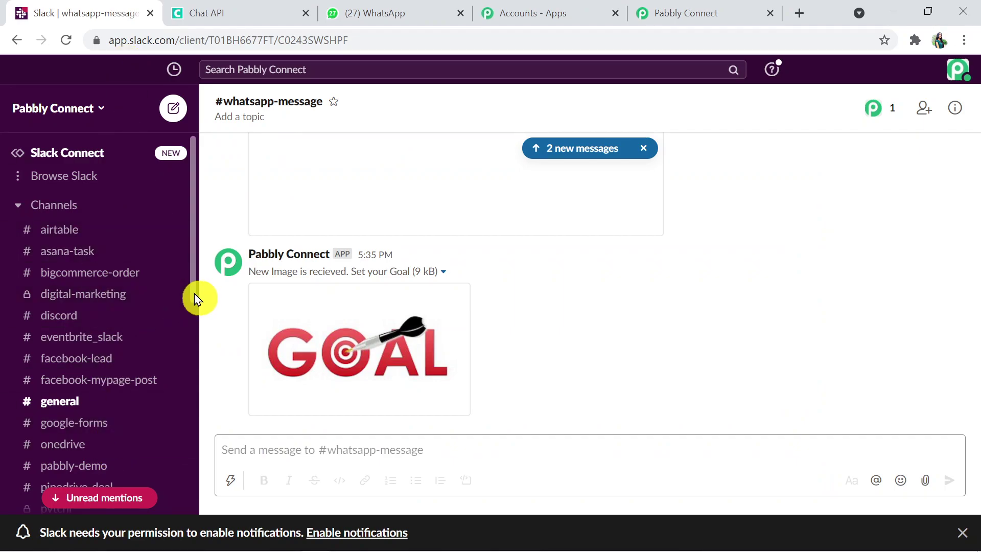
pyautogui.moveTo(195, 298); pyautogui.dragTo(199, 399)
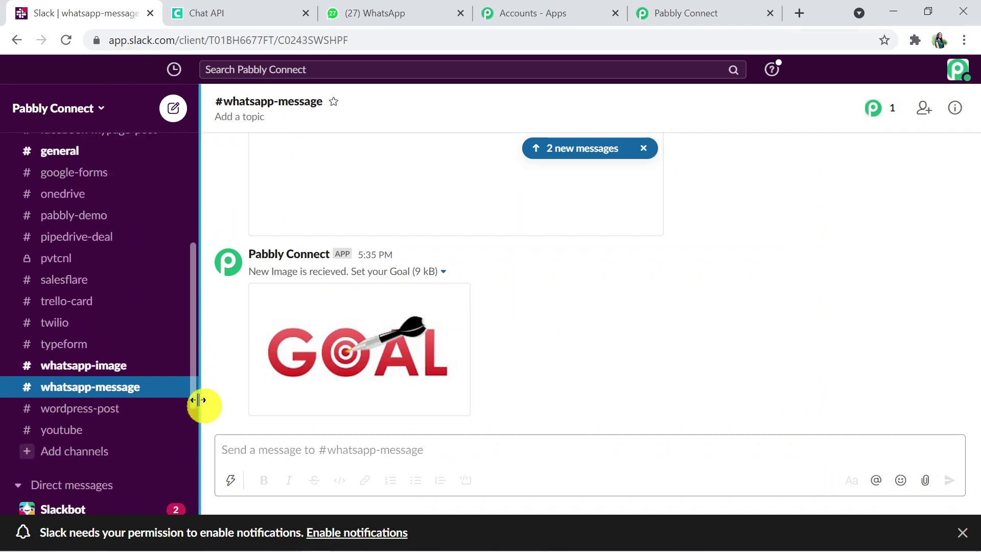
pyautogui.scroll(1, 199, 400)
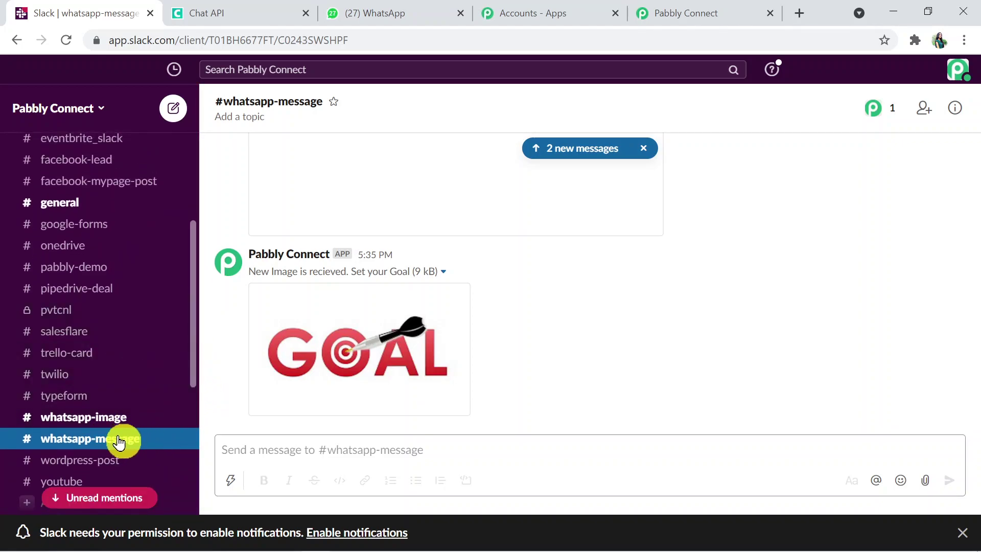
pyautogui.click(674, 14)
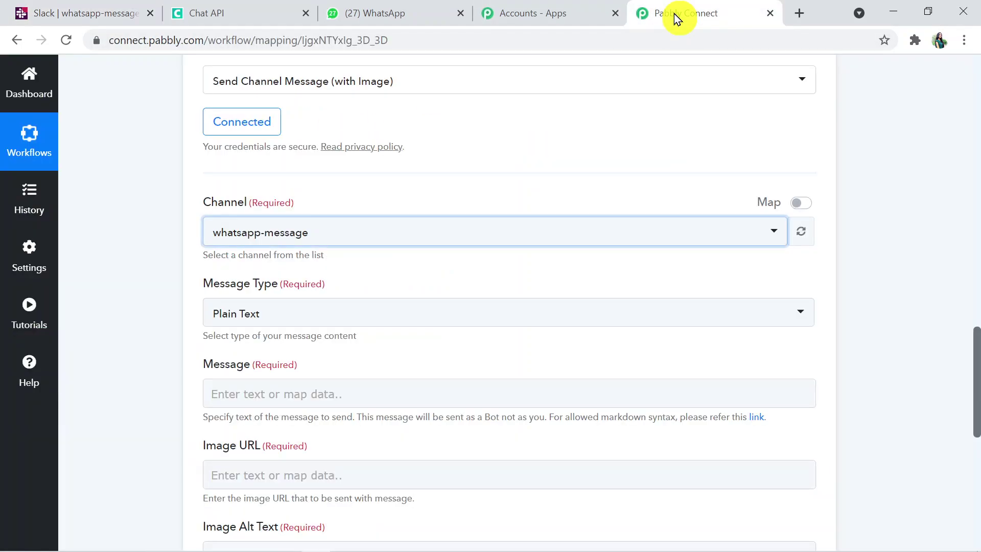
# Keep the Slack Message Type set to Plain Text
pyautogui.click(348, 324)
pyautogui.click(324, 387)
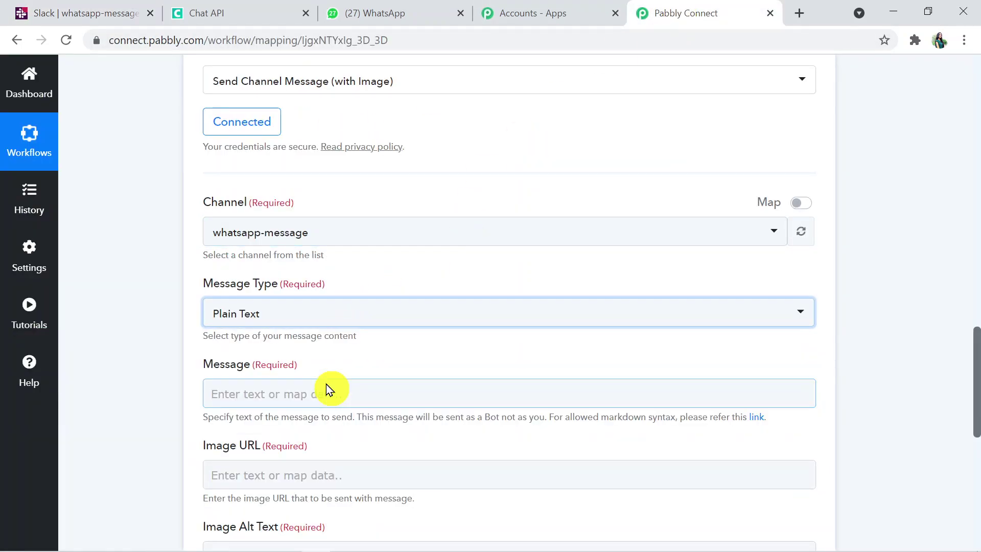
pyautogui.click(338, 323)
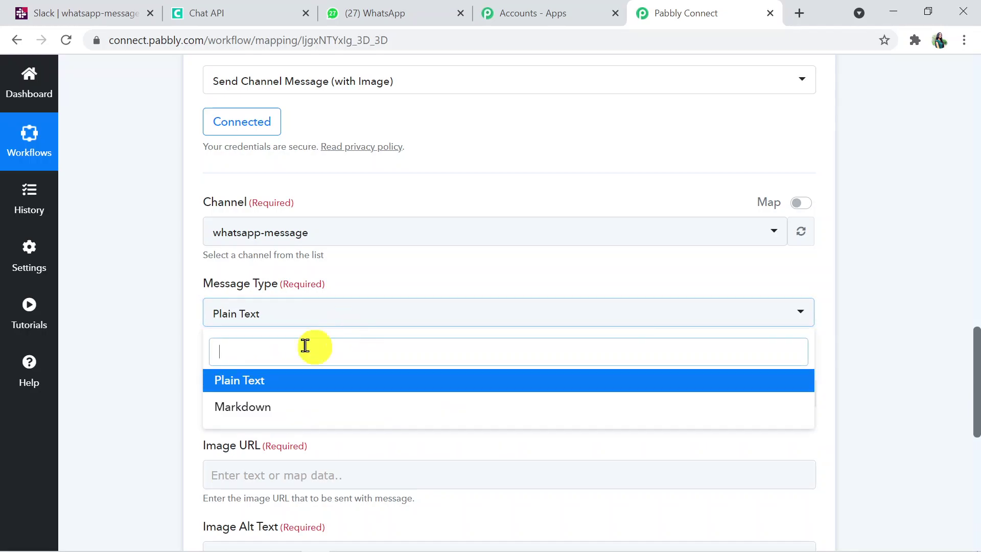
pyautogui.click(321, 378)
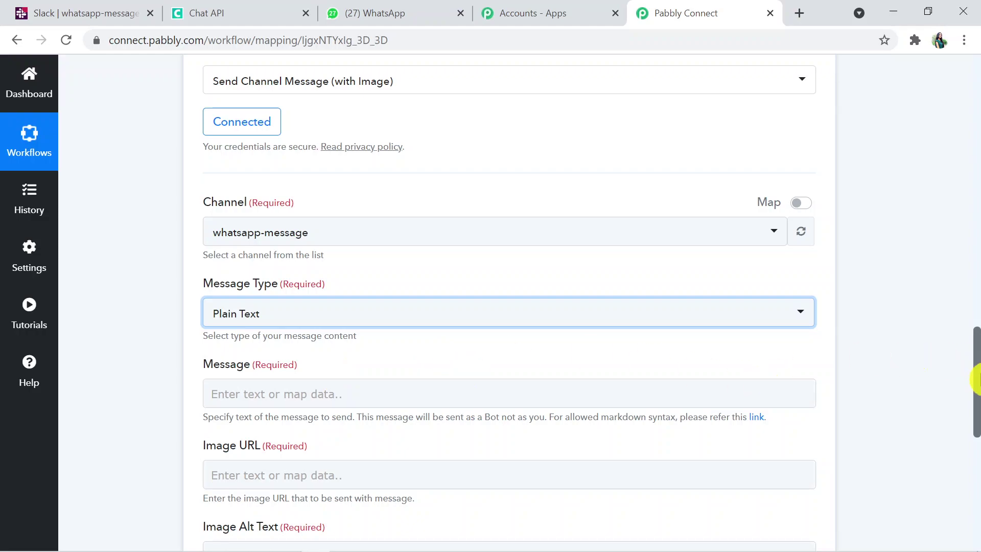
pyautogui.moveTo(977, 383); pyautogui.dragTo(977, 402)
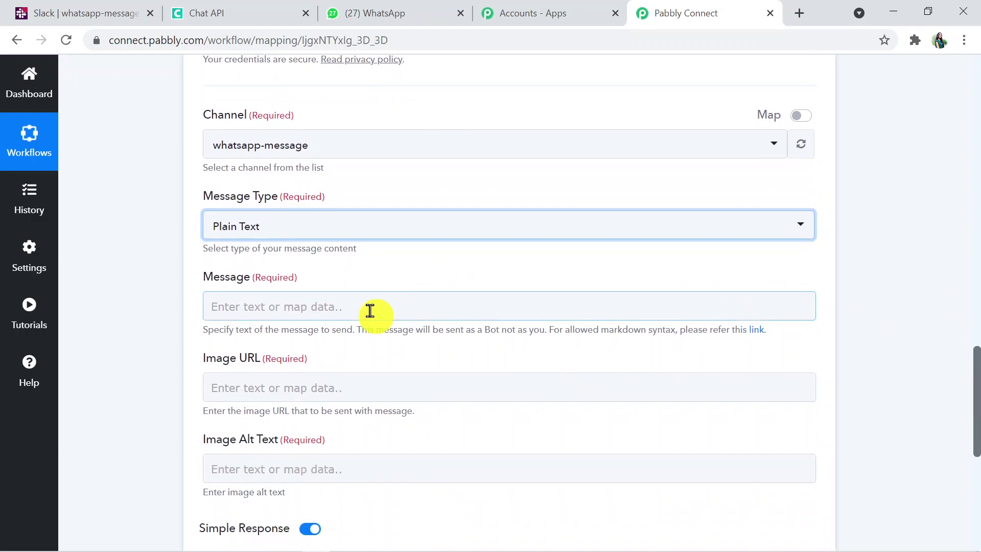
# Enter 'New image is recieved.' as the Slack message text
pyautogui.click(245, 303)
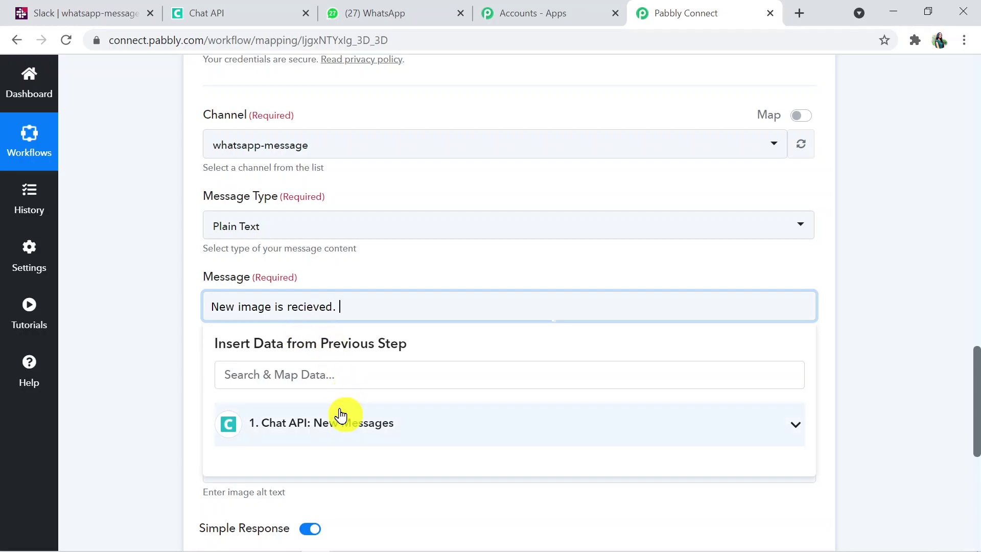
pyautogui.moveTo(977, 414); pyautogui.dragTo(974, 460)
pyautogui.click(698, 307)
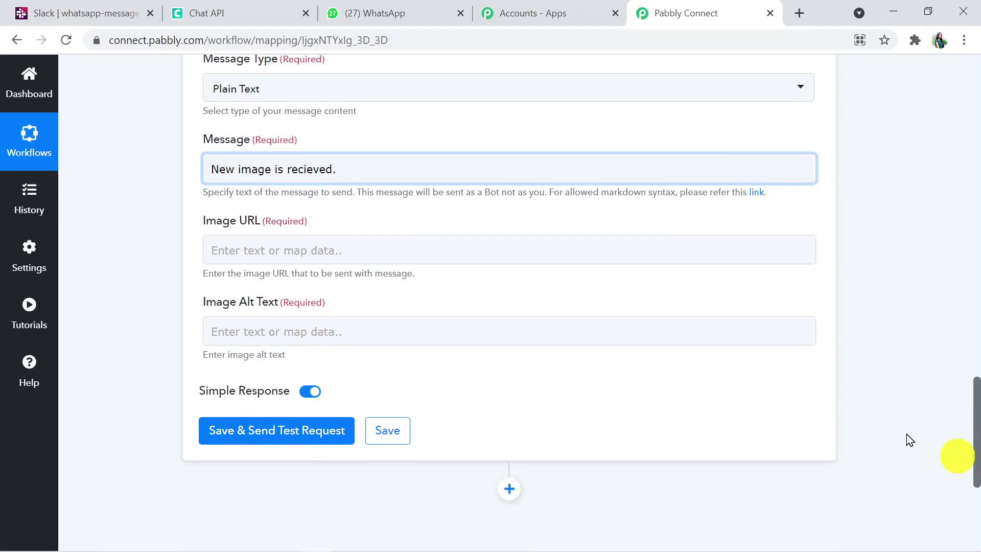
# Map the Chat API trigger's Messages 0 Body link into the Image URL field
pyautogui.click(358, 256)
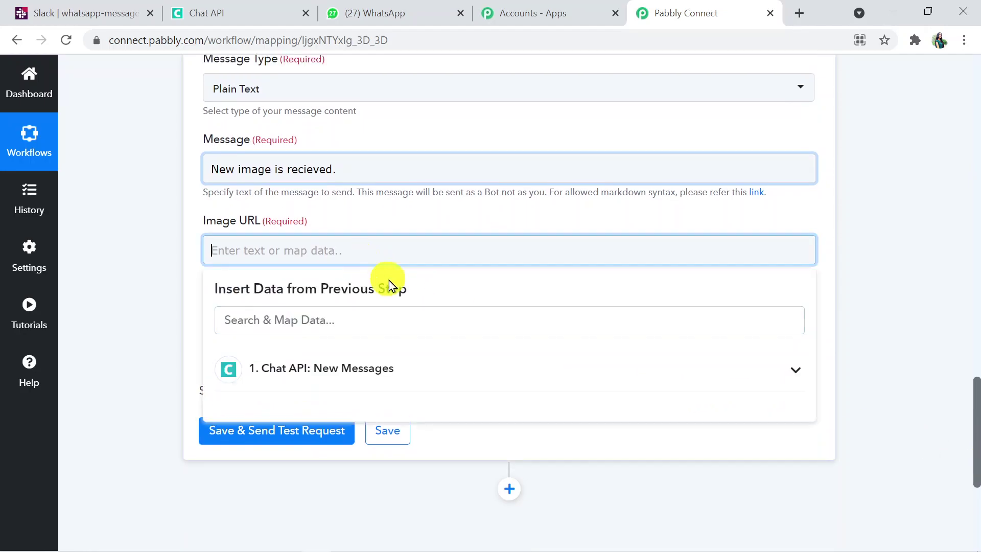
pyautogui.click(403, 390)
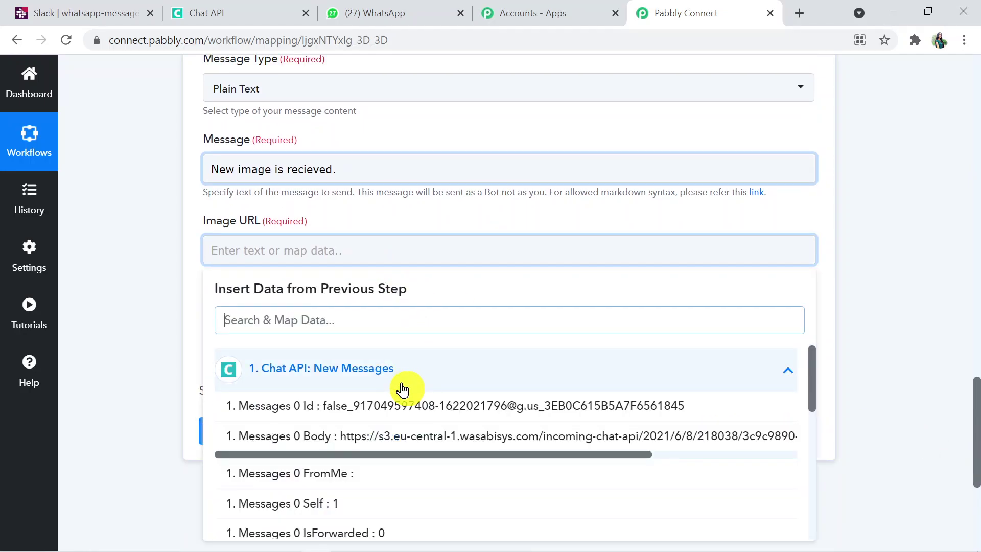
pyautogui.click(401, 437)
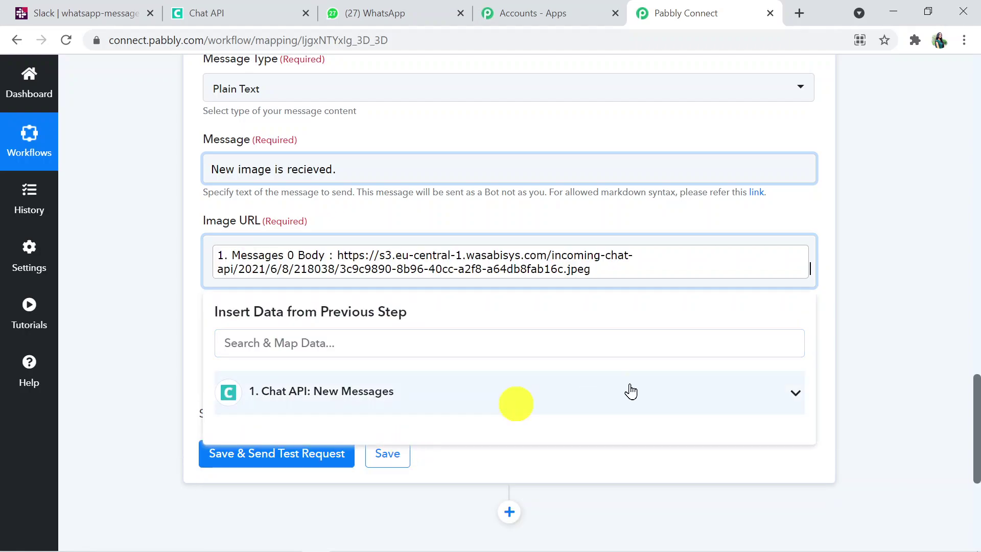
pyautogui.click(887, 378)
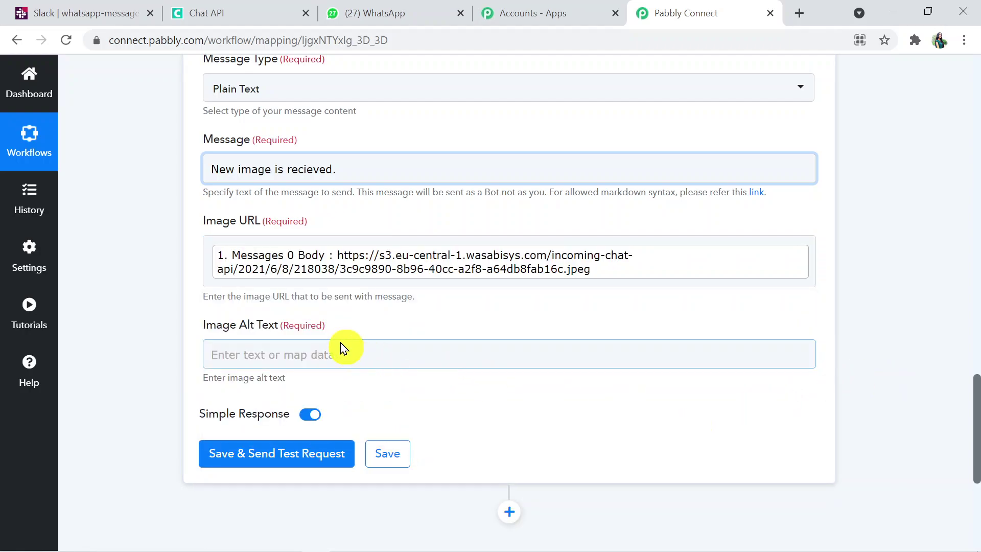
# Set the Image Alt Text to 'New Image.'
pyautogui.click(313, 349)
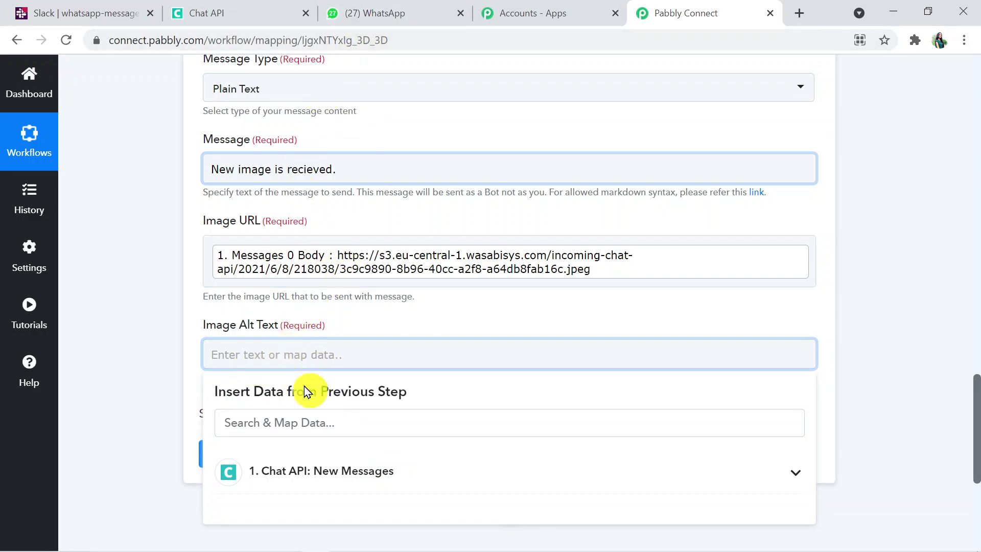
pyautogui.write('New Image')
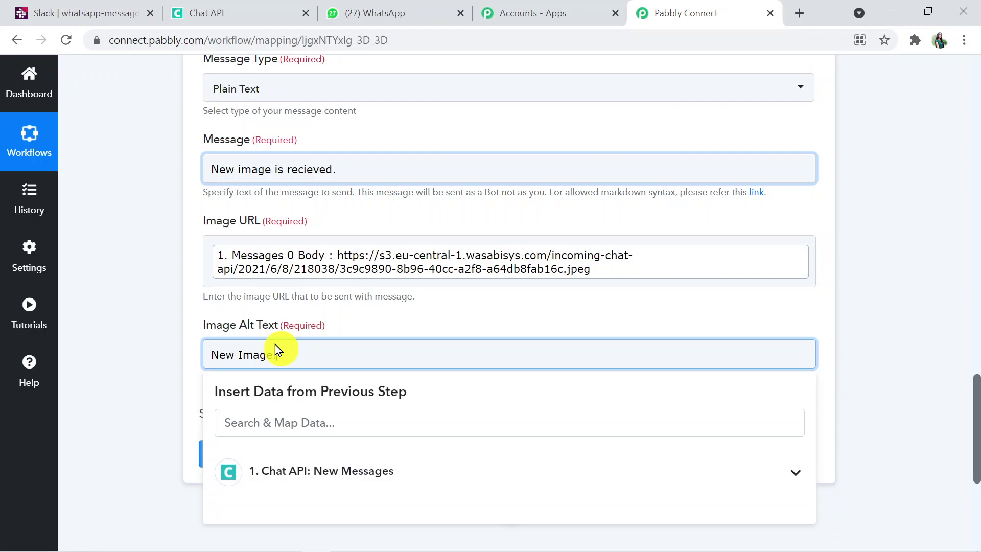
pyautogui.write('.')
pyautogui.click(678, 422)
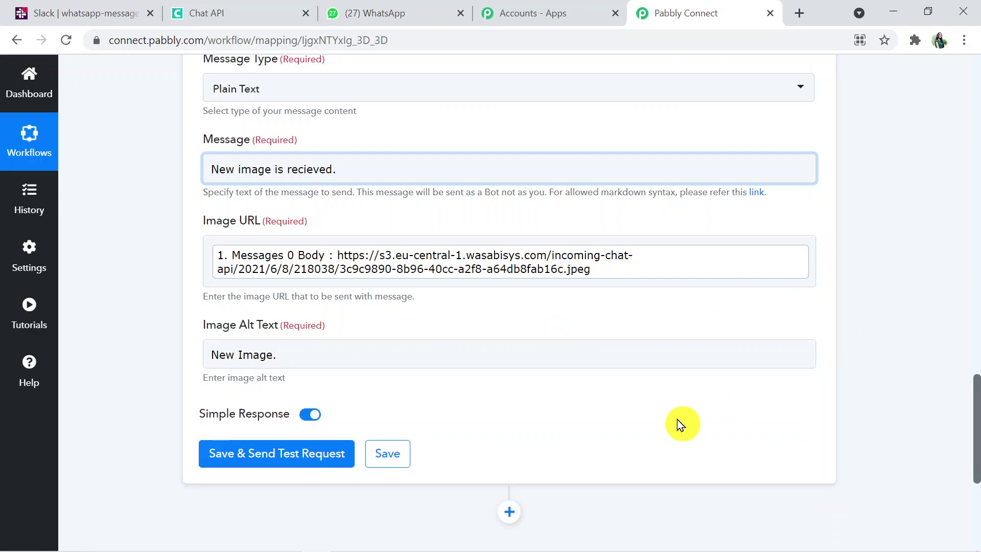
# Save the Slack step, send a test request and check the bot_message response with 'New Image.' alt text
pyautogui.click(288, 453)
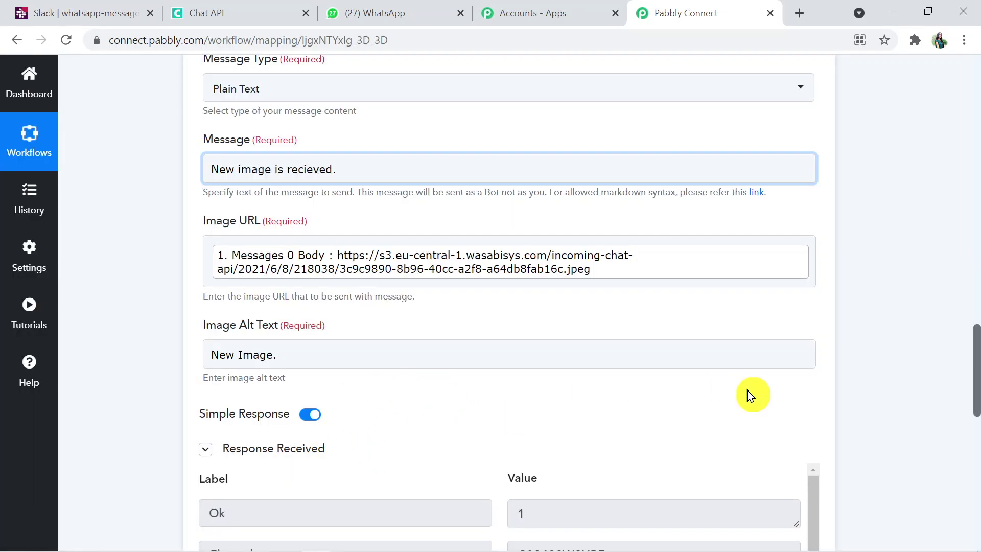
pyautogui.moveTo(975, 383); pyautogui.dragTo(974, 448)
pyautogui.moveTo(812, 274); pyautogui.dragTo(814, 524)
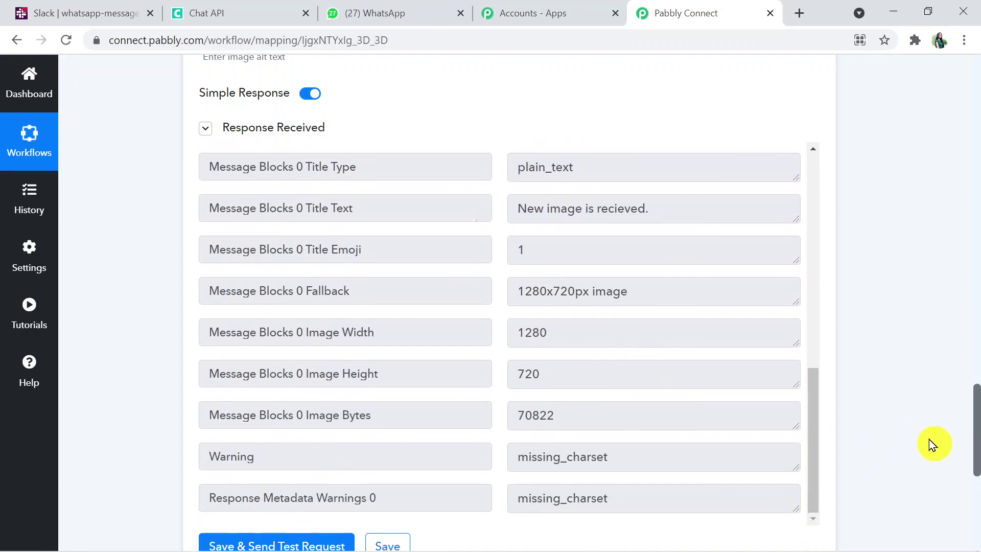
pyautogui.click(87, 19)
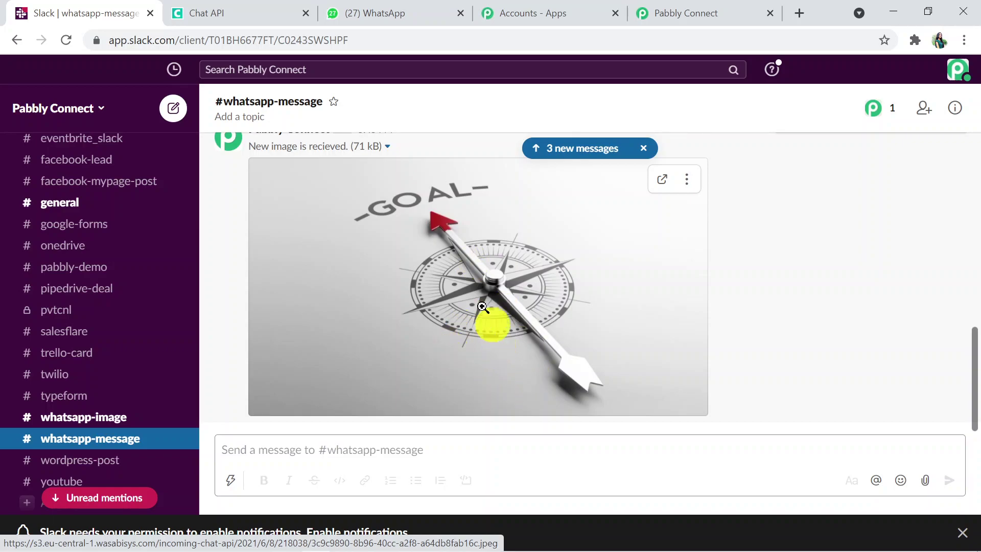
pyautogui.click(405, 8)
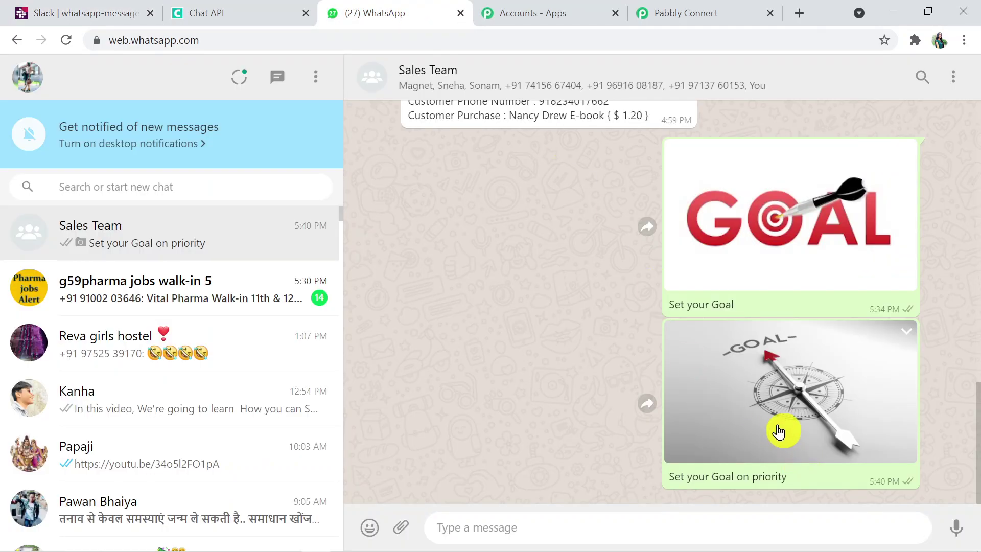
pyautogui.click(95, 7)
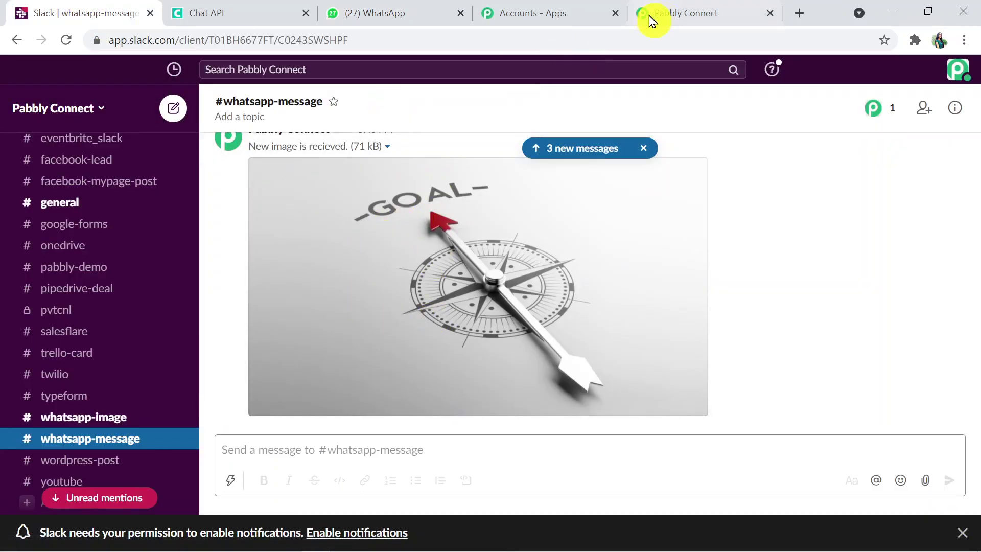
pyautogui.click(674, 14)
pyautogui.moveTo(976, 455); pyautogui.dragTo(977, 308)
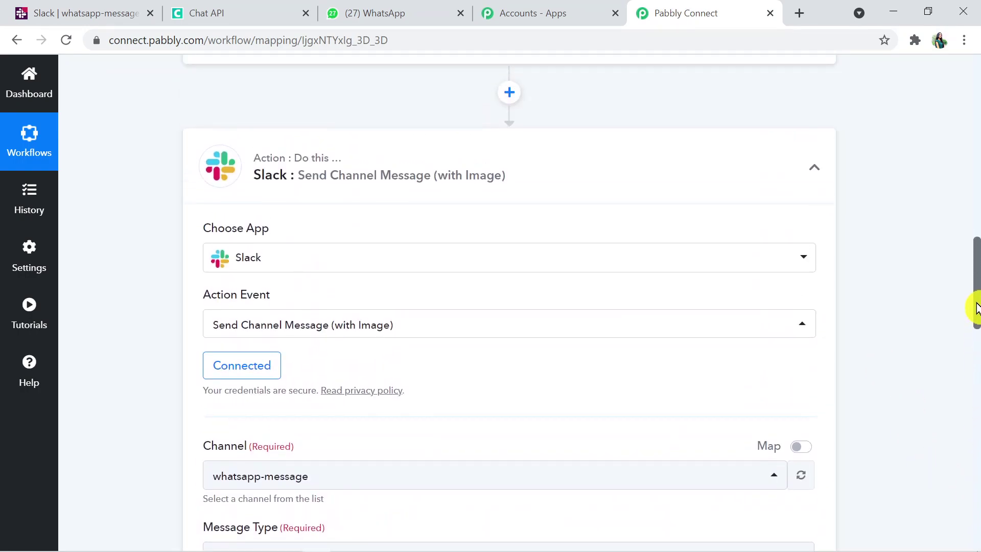
# Collapse the Slack action and Chat API trigger steps to show only their summaries
pyautogui.click(620, 158)
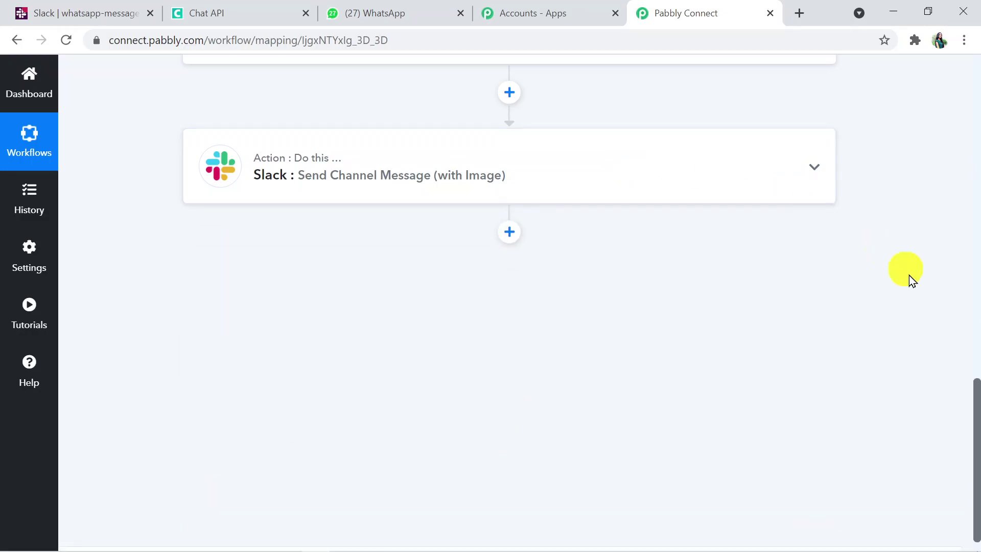
pyautogui.moveTo(977, 465); pyautogui.dragTo(930, 153)
pyautogui.click(655, 276)
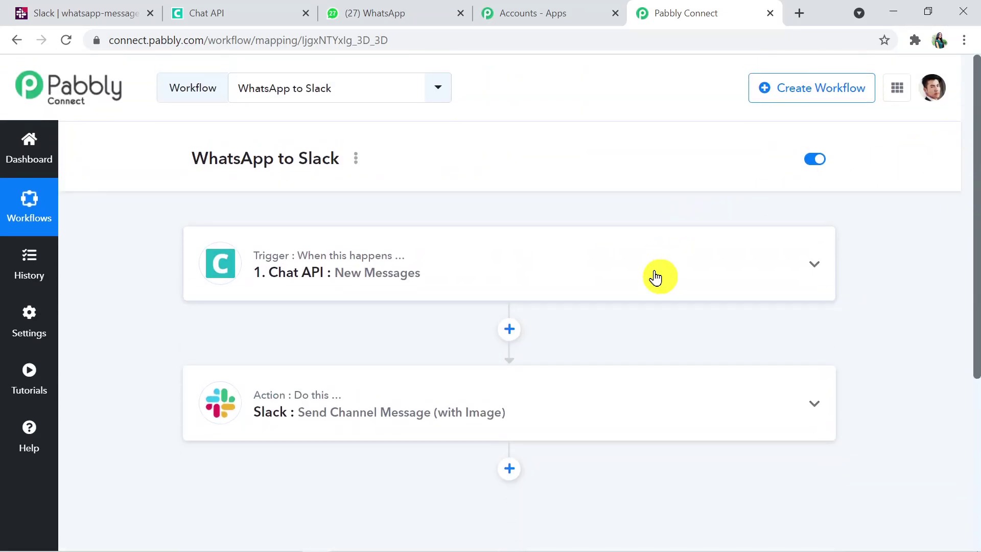